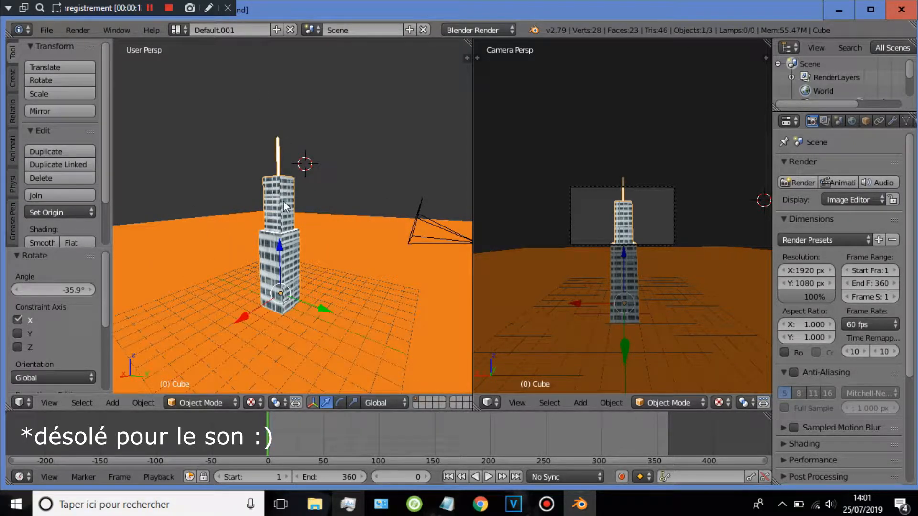
# Select the camera and rotate it about 11.2° around the global X axis
pyautogui.moveTo(407, 220)
pyautogui.mouseDown(button='middle')
pyautogui.moveTo(428, 224)
pyautogui.moveTo(402, 217)
pyautogui.mouseUp(button='middle')
pyautogui.rightClick(402, 217)
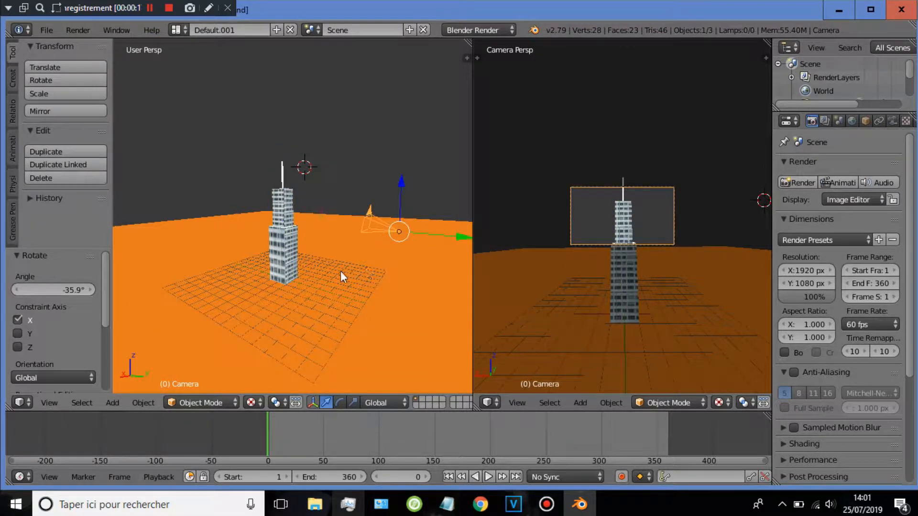
pyautogui.moveTo(340, 272); pyautogui.dragTo(263, 276, button='middle')
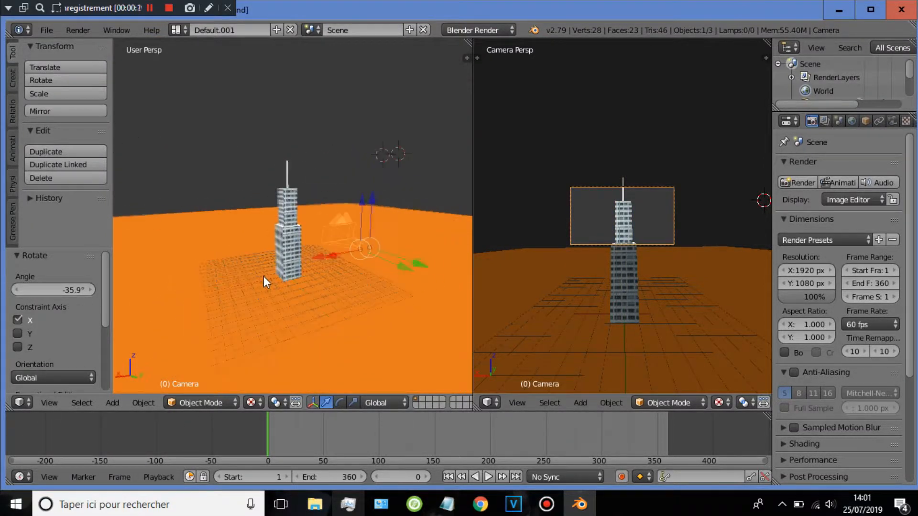
pyautogui.moveTo(282, 242); pyautogui.dragTo(396, 178, button='middle')
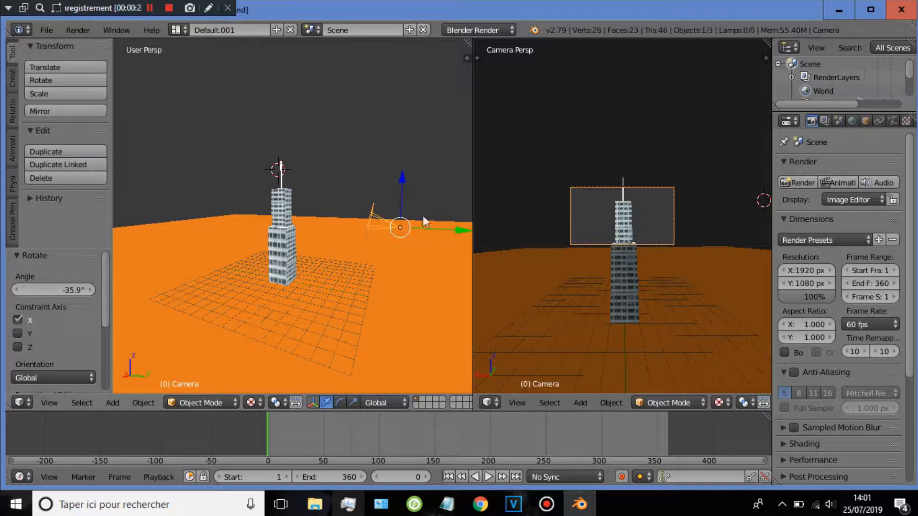
pyautogui.scroll(5, 514, 214)
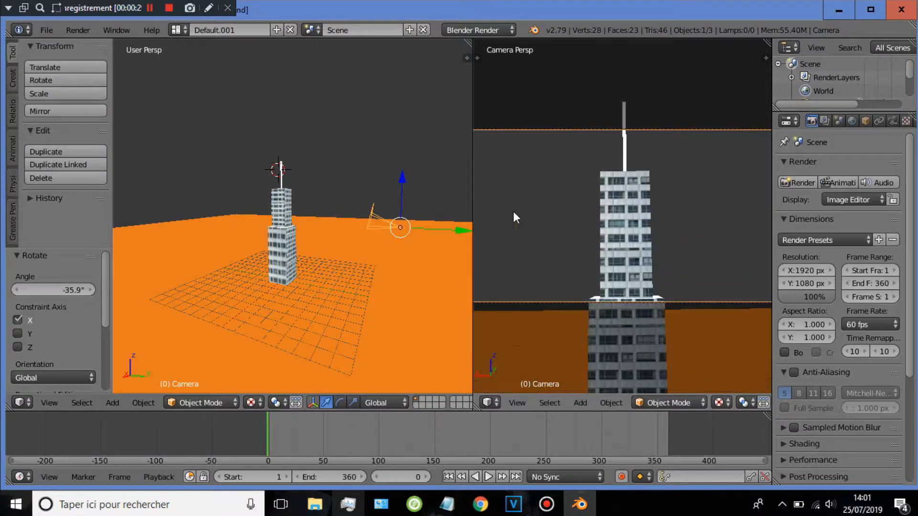
pyautogui.scroll(-2, 508, 226)
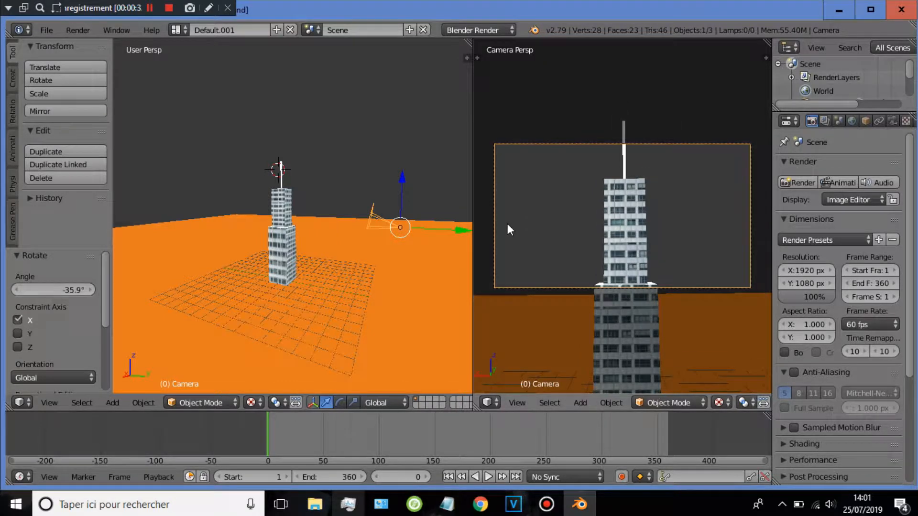
pyautogui.moveTo(366, 239); pyautogui.dragTo(340, 252, button='middle')
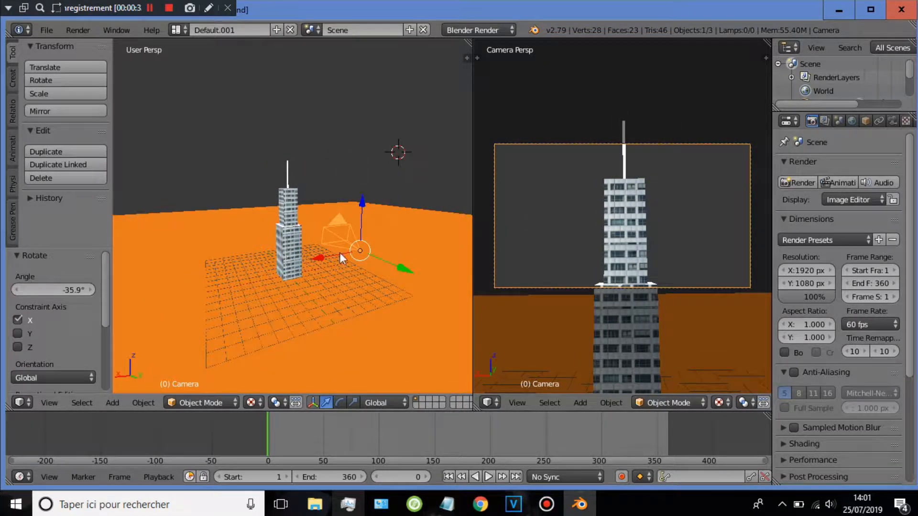
pyautogui.press('r')
pyautogui.press('x')
pyautogui.click(105, 235)
pyautogui.moveTo(106, 236); pyautogui.dragTo(261, 249, button='middle')
pyautogui.scroll(3, 235, 225)
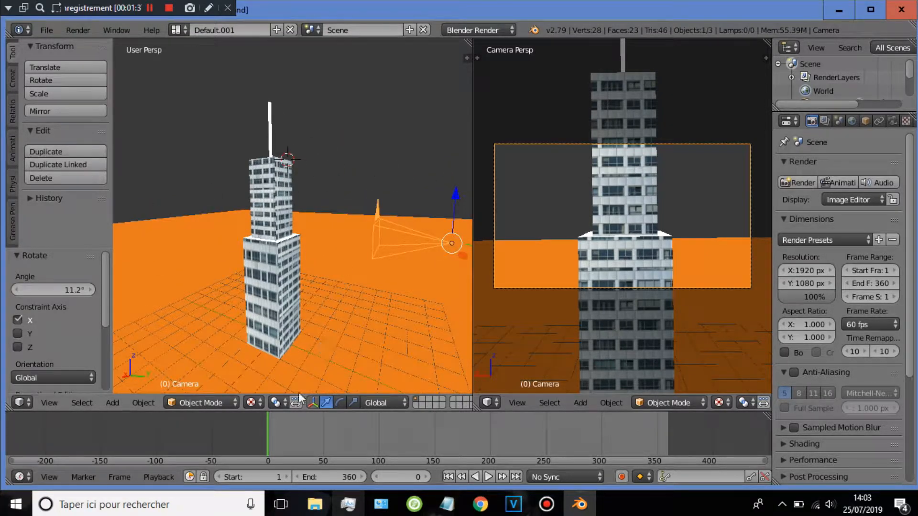
# Set the current frame to 0 and insert a keyframe for the camera
pyautogui.click(271, 422)
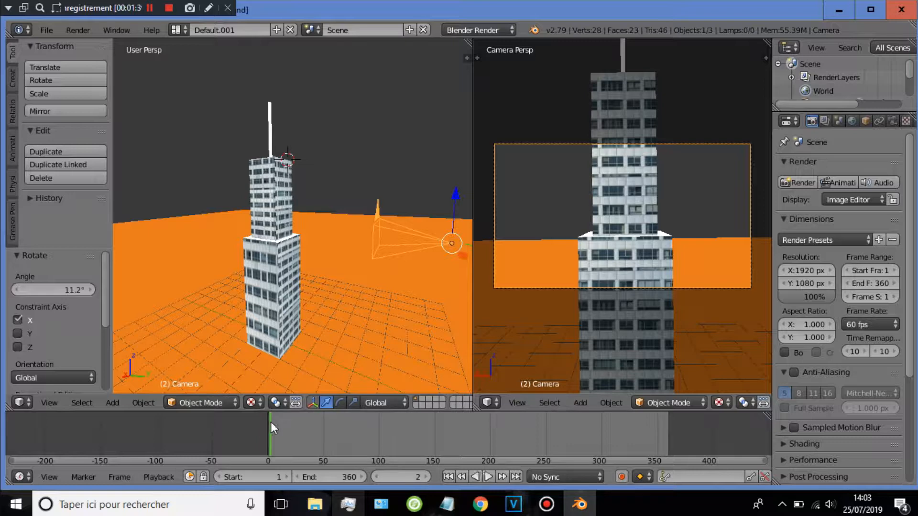
pyautogui.moveTo(336, 289); pyautogui.dragTo(352, 252, button='middle')
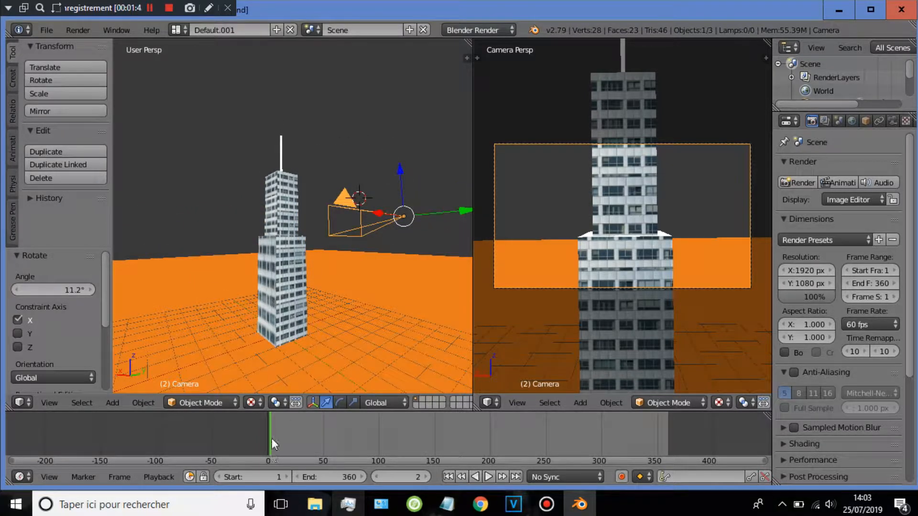
pyautogui.click(394, 477)
pyautogui.write('0')
pyautogui.press('Return')
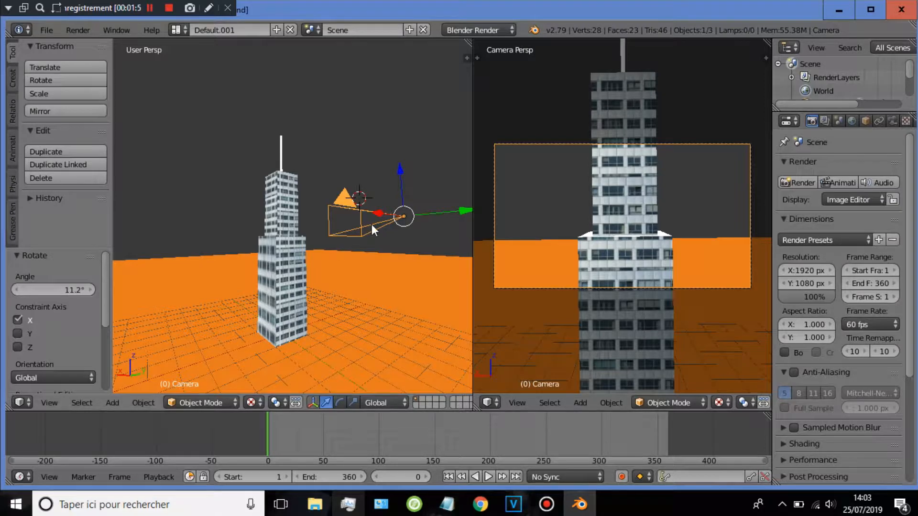
pyautogui.press('i')
pyautogui.press('Down')
pyautogui.press('Down')
pyautogui.press('Down')
pyautogui.press('Down')
pyautogui.press('Down')
pyautogui.press('Down')
pyautogui.press('Down')
pyautogui.press('Return')
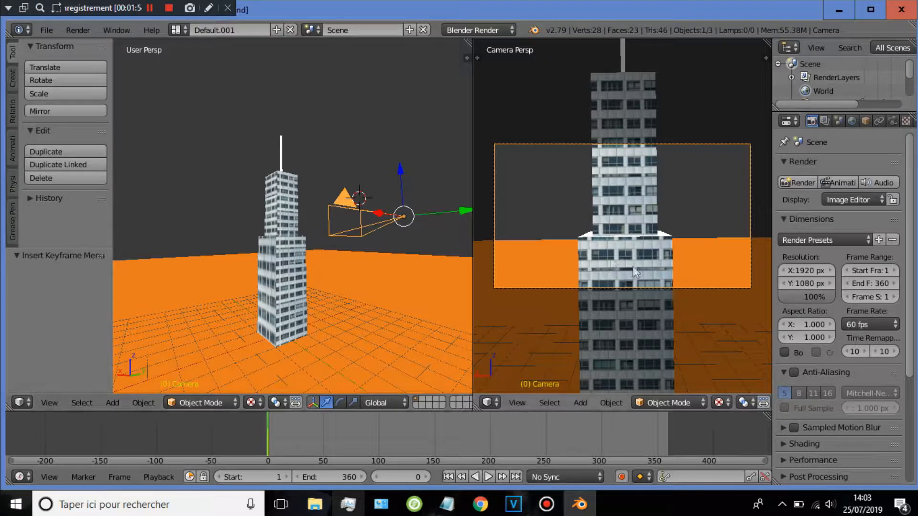
# Insert a LocRotScale keyframe for the camera at frame 0
pyautogui.scroll(-1, 550, 257)
pyautogui.scroll(2, 416, 253)
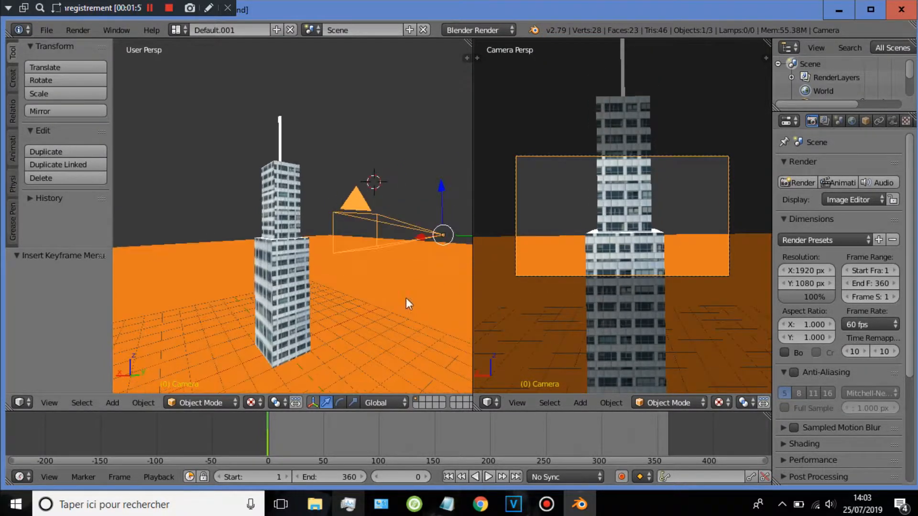
pyautogui.press('i')
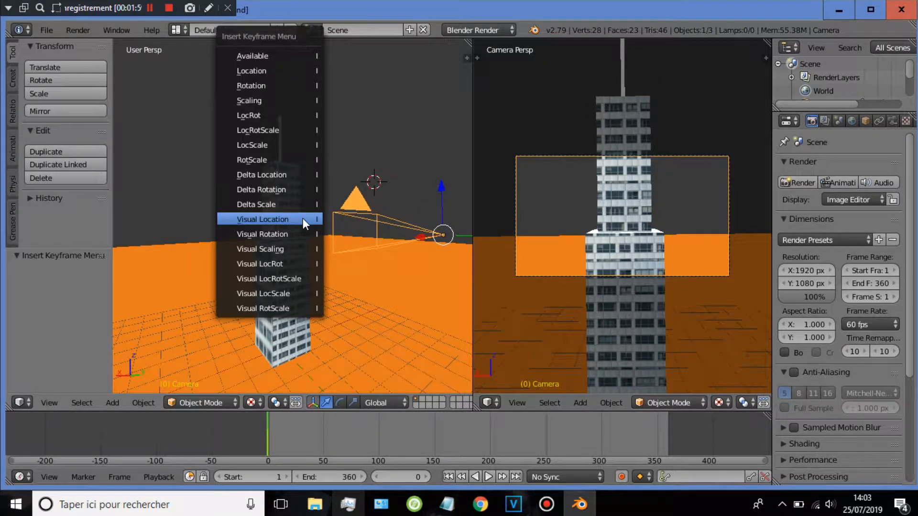
pyautogui.press('i')
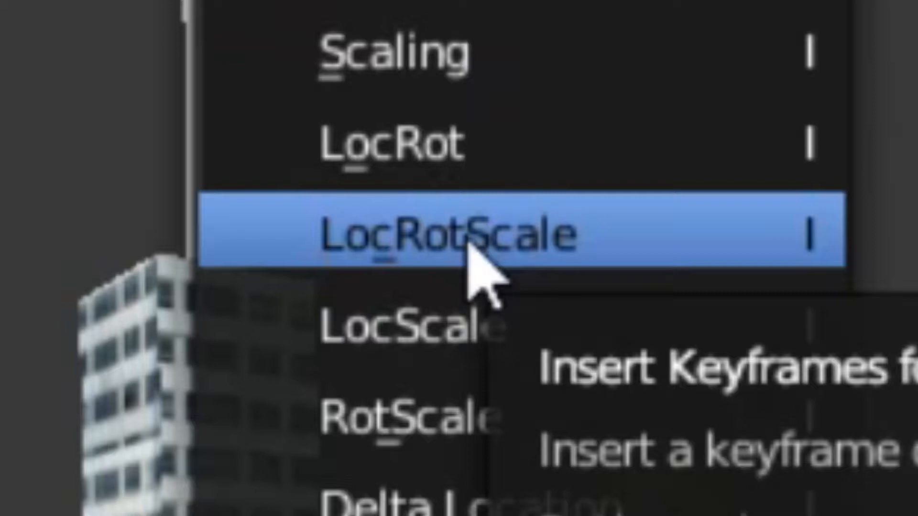
pyautogui.click(411, 232)
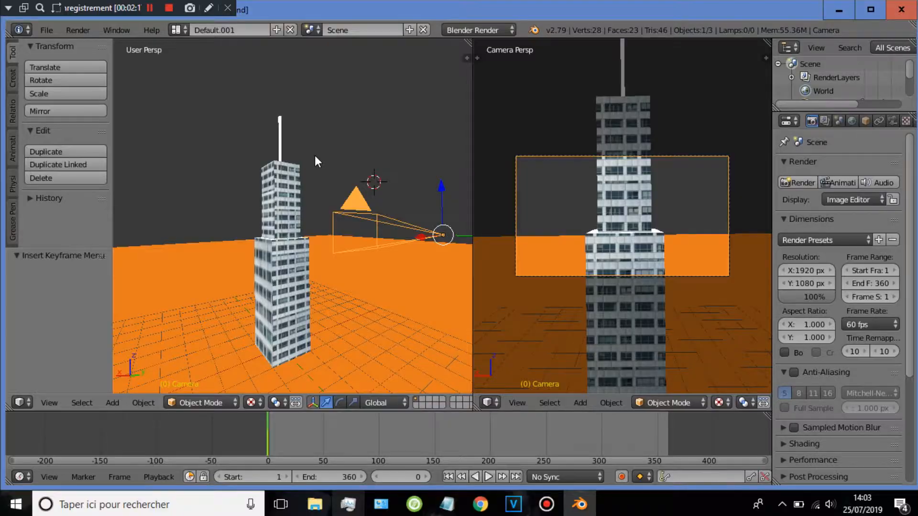
pyautogui.press('i')
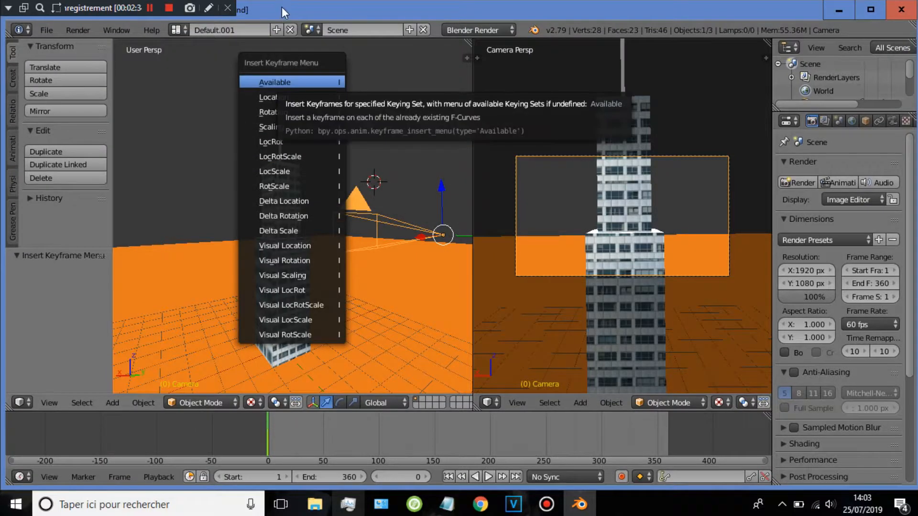
pyautogui.click(402, 76)
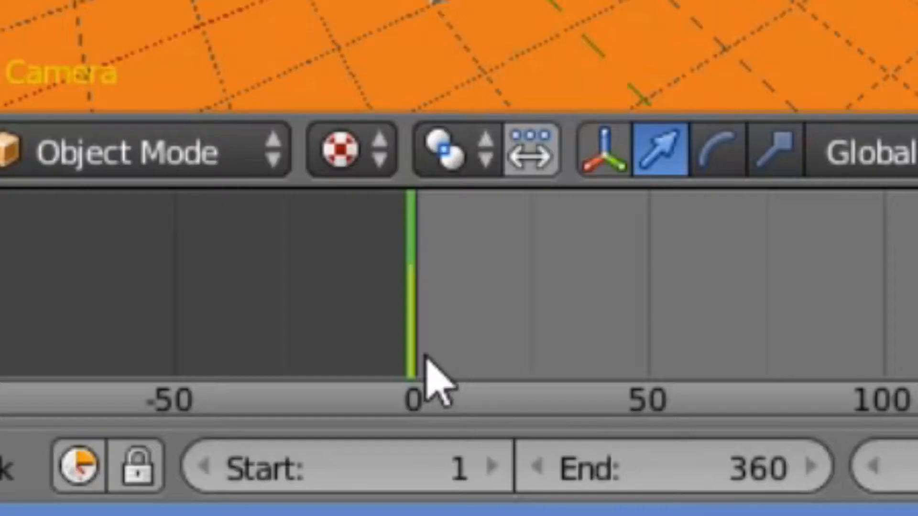
# Try moving the camera about -146.5 units along Y at frame 46 without keying it, and return to frame 0
pyautogui.hotkey('alt', 'a')
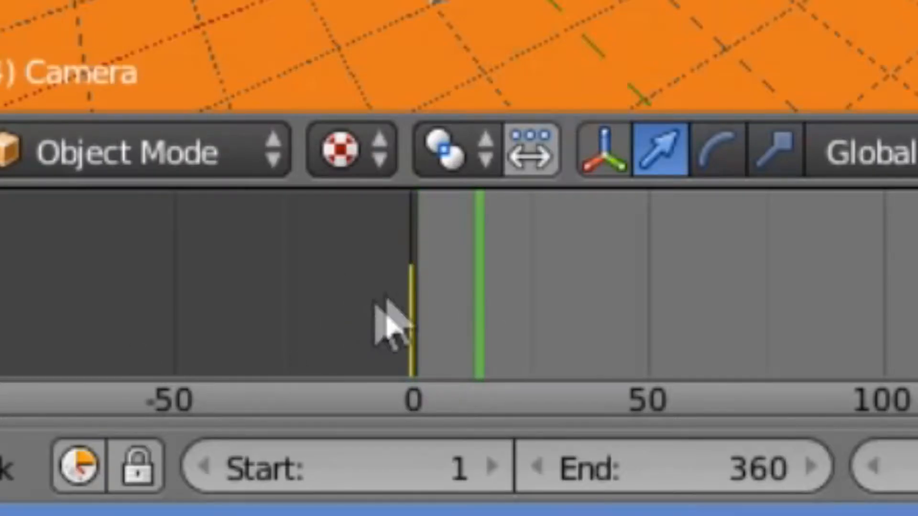
pyautogui.click(411, 308)
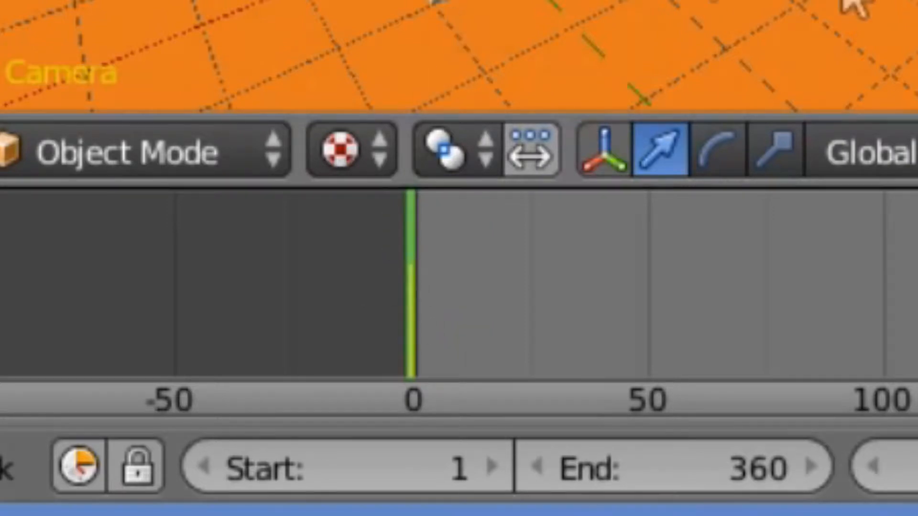
pyautogui.click(627, 335)
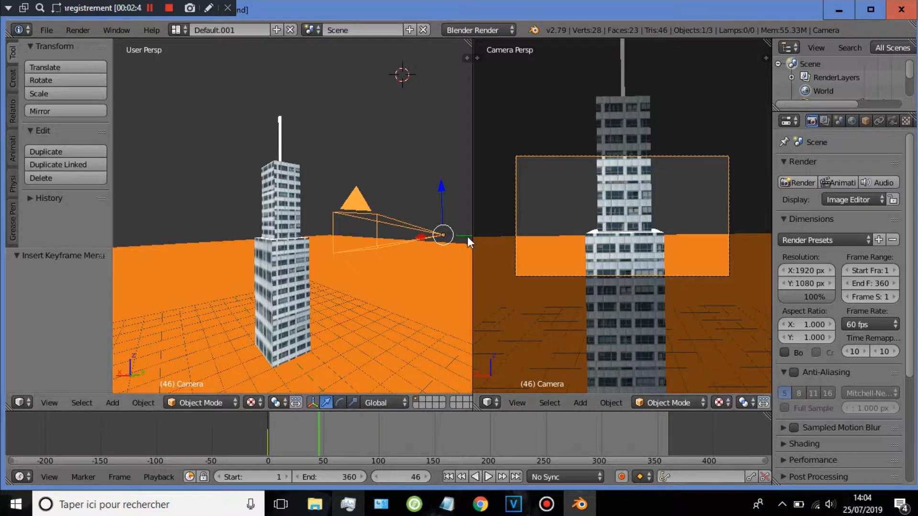
pyautogui.moveTo(467, 237); pyautogui.dragTo(198, 223)
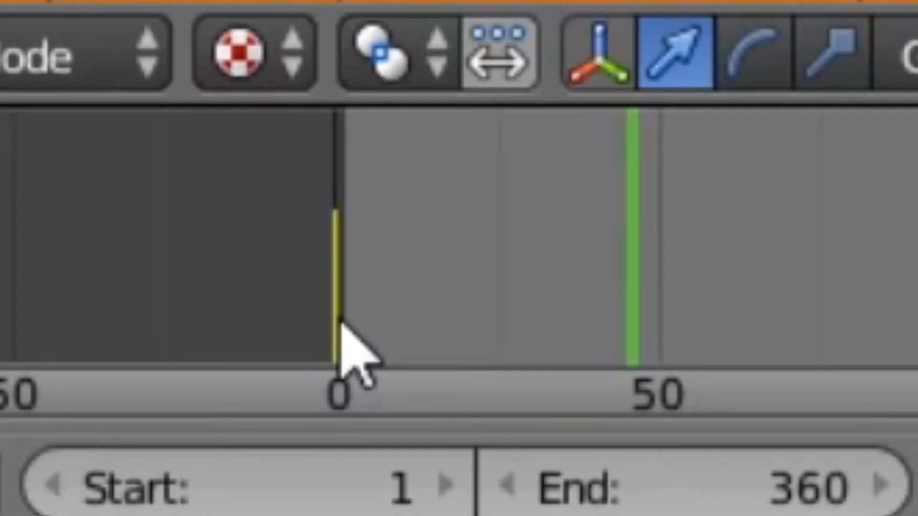
pyautogui.click(269, 450)
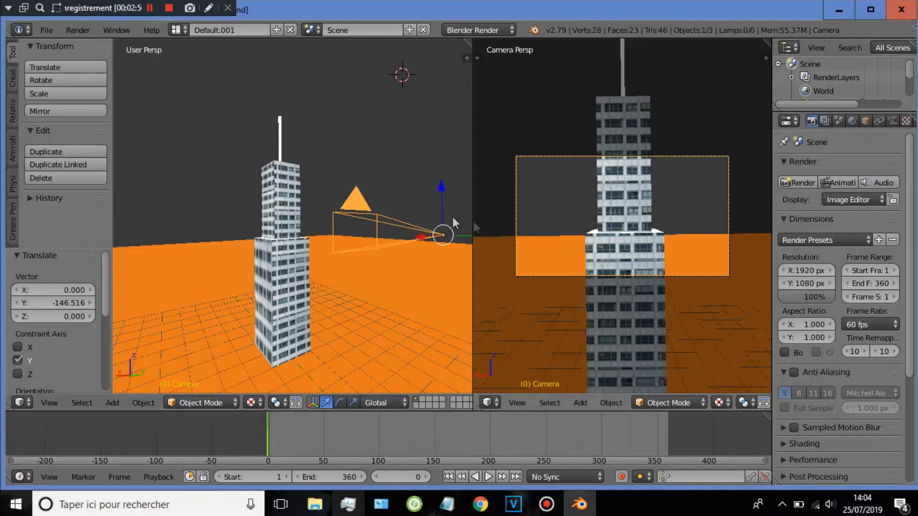
# Go to frame 99 and move the camera back about 5.33 units along the Y axis, away from the tower
pyautogui.moveTo(316, 256); pyautogui.dragTo(374, 170, button='middle')
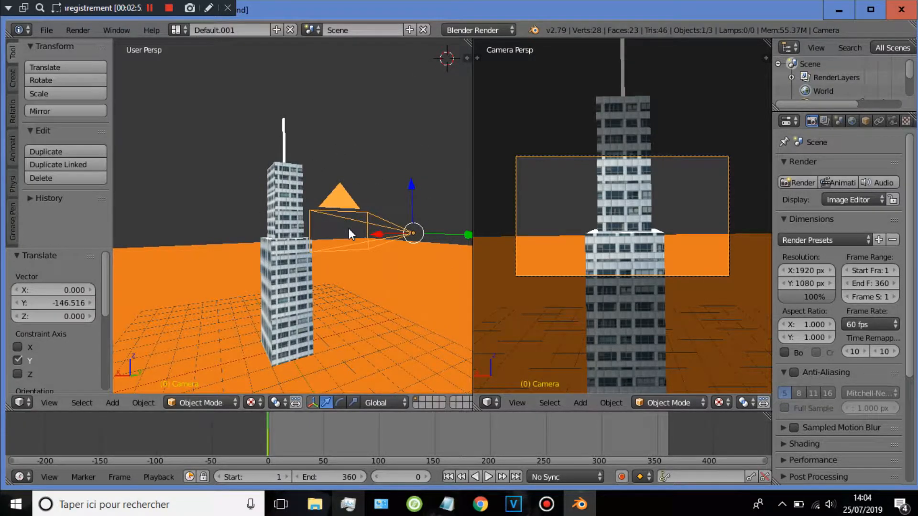
pyautogui.moveTo(349, 297); pyautogui.dragTo(306, 407, button='middle')
pyautogui.moveTo(265, 434); pyautogui.dragTo(378, 431)
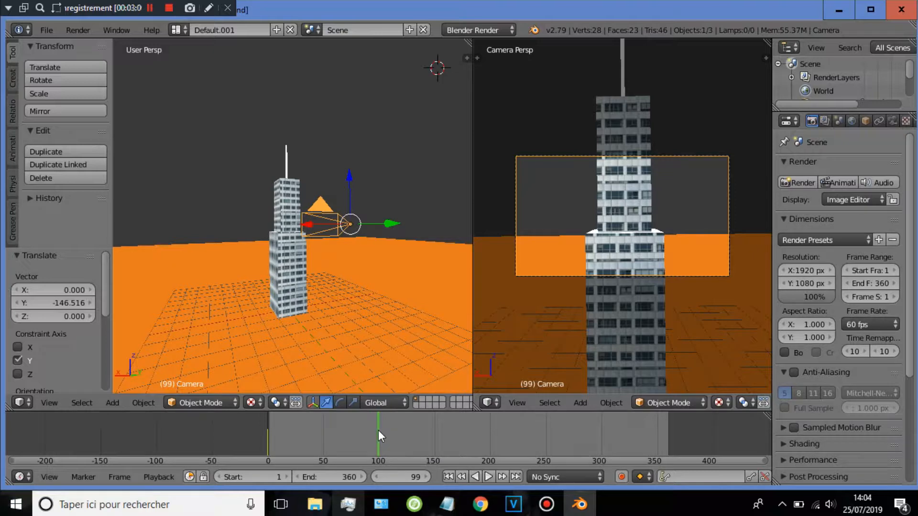
pyautogui.moveTo(319, 255); pyautogui.dragTo(388, 235, button='middle')
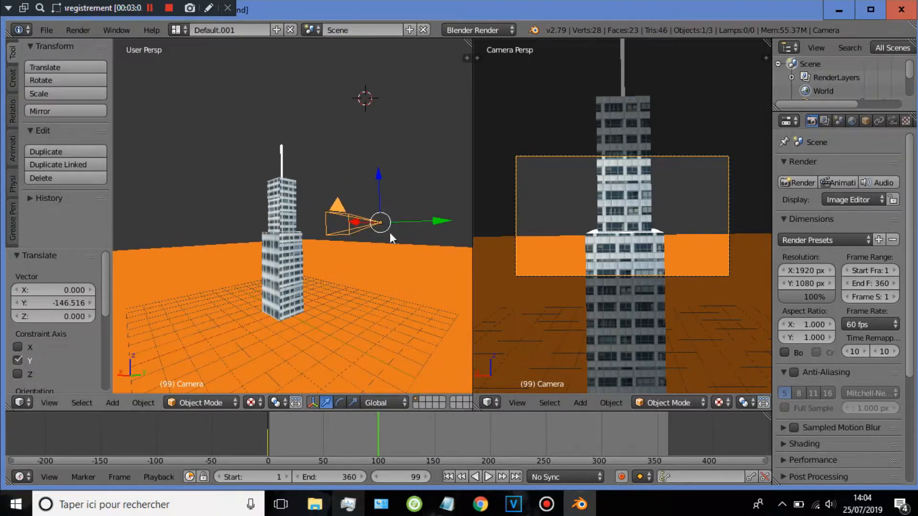
pyautogui.moveTo(399, 218); pyautogui.dragTo(282, 286)
pyautogui.scroll(-4, 331, 252)
pyautogui.scroll(3, 331, 251)
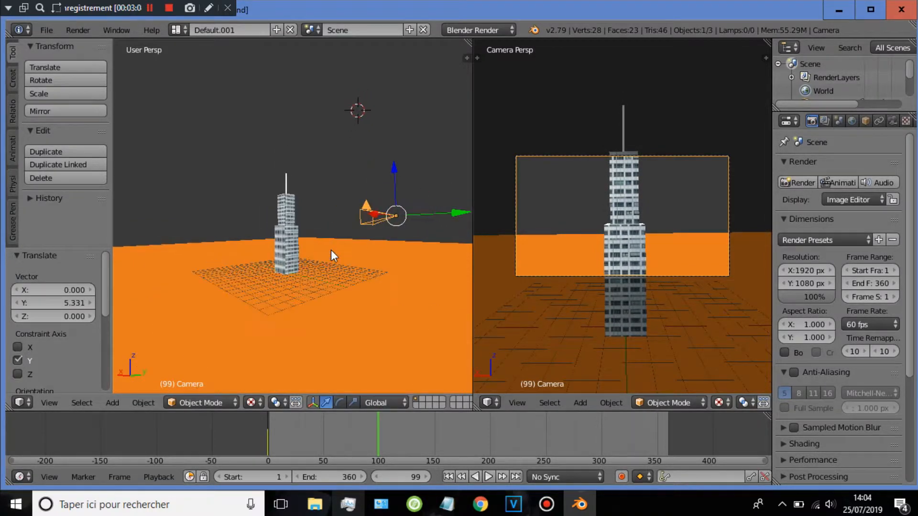
# Rotate the camera about -10.1° around the global X axis and insert a LocRot keyframe at frame 99
pyautogui.press('r')
pyautogui.press('x')
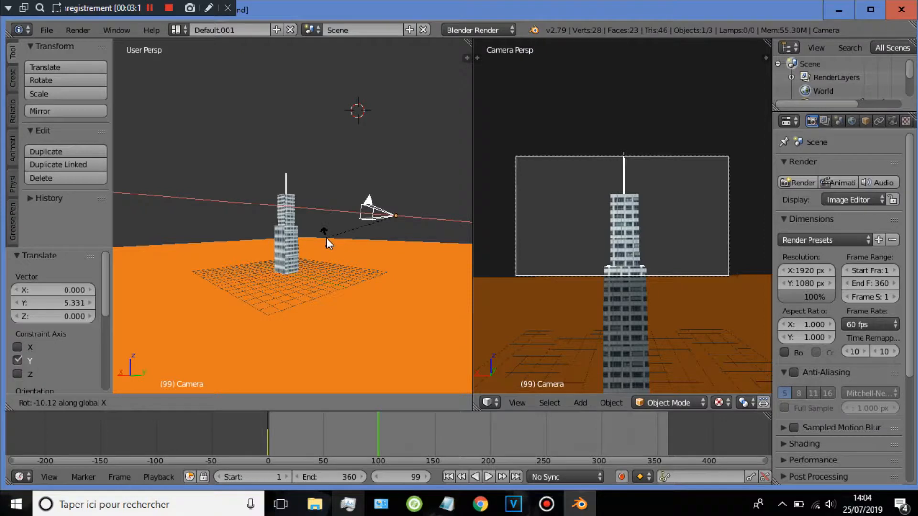
pyautogui.click(328, 238)
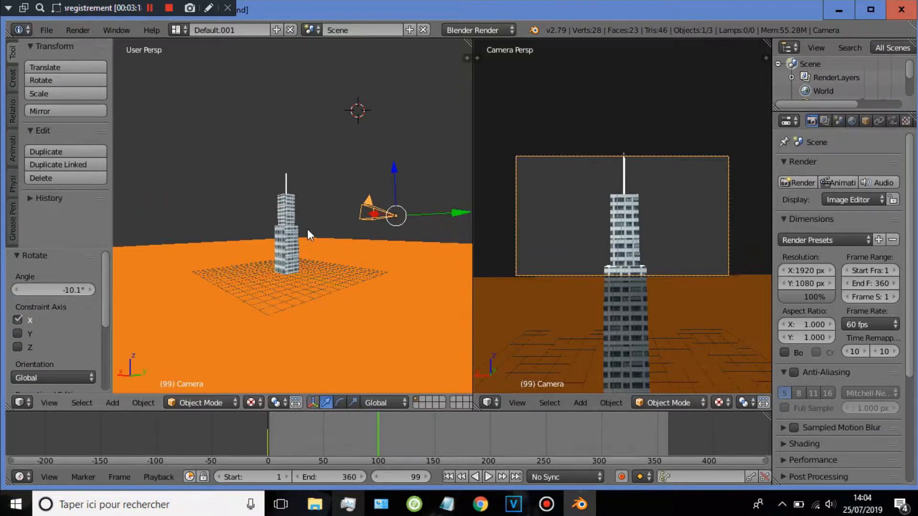
pyautogui.press('i')
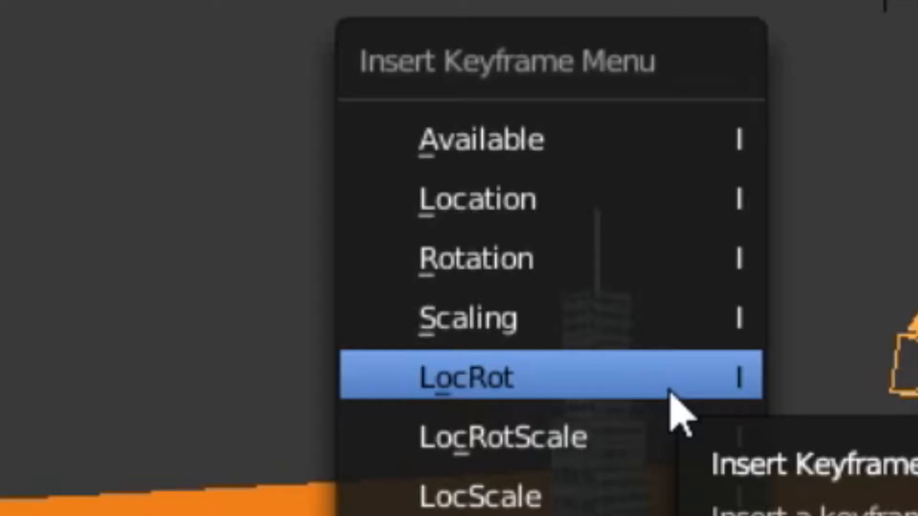
pyautogui.click(669, 390)
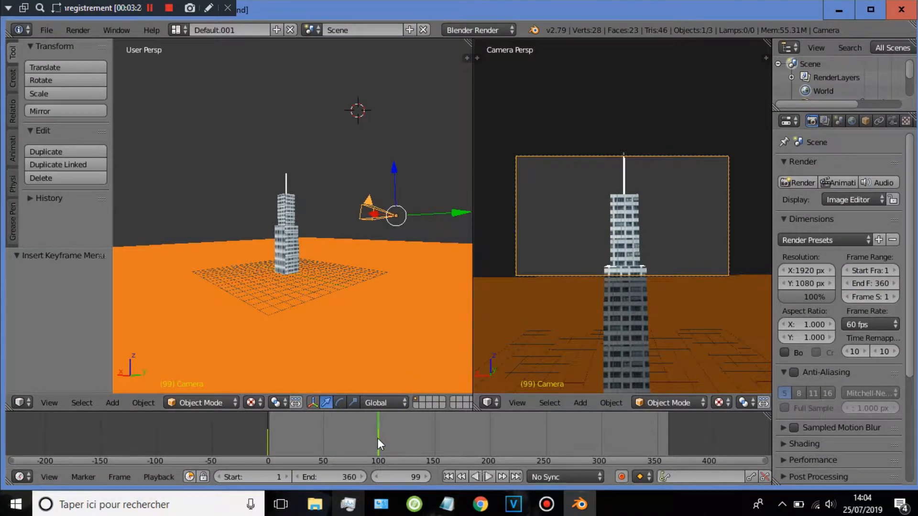
# Compare the camera at its two keyframes and play the animation from frame 0 to check the movement
pyautogui.click(268, 438)
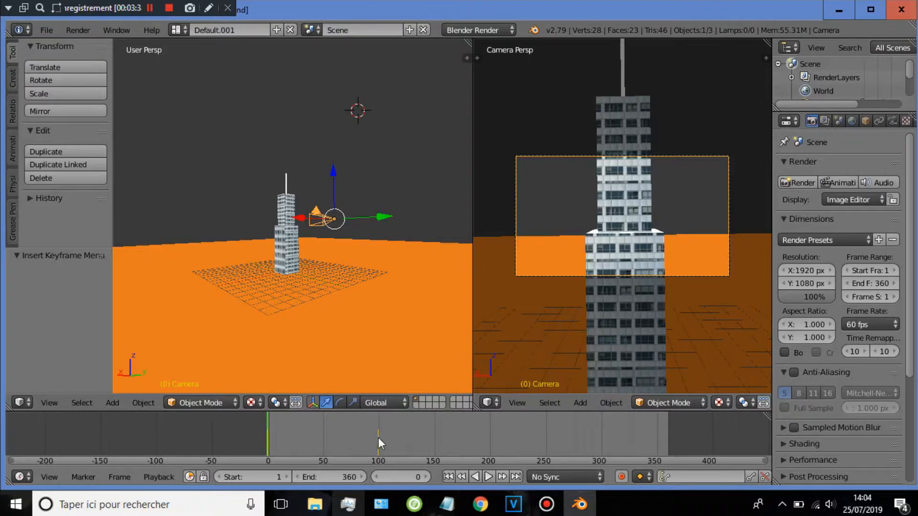
pyautogui.click(378, 437)
pyautogui.click(267, 435)
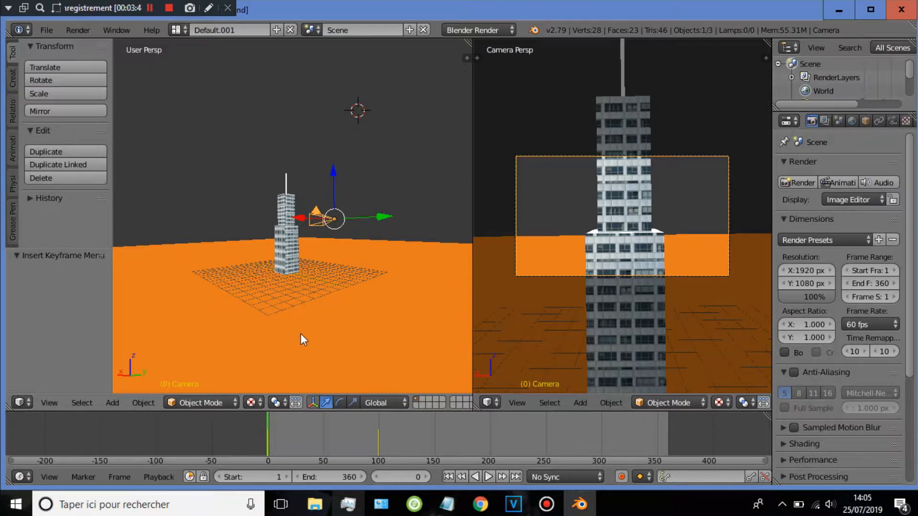
pyautogui.hotkey('alt', 'a')
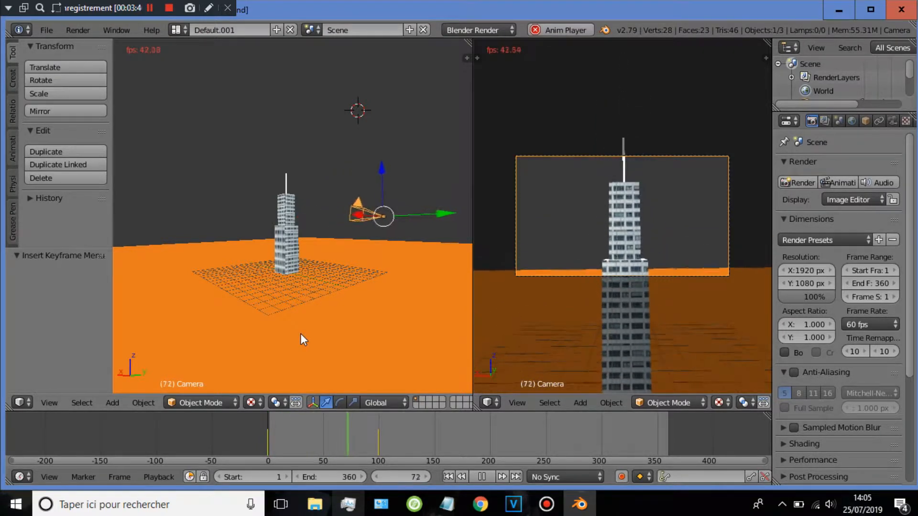
pyautogui.hotkey('alt', 'a')
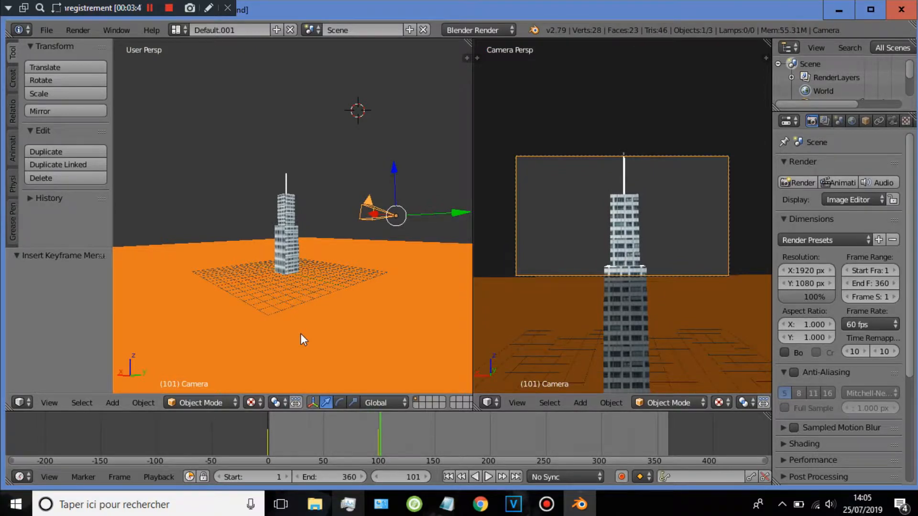
pyautogui.click(269, 447)
pyautogui.hotkey('alt', 'a')
# Go to frame 200 and move the camera about 7.8 units along the Y axis, farther from the tower
pyautogui.moveTo(386, 438); pyautogui.dragTo(490, 431)
pyautogui.scroll(-2, 360, 310)
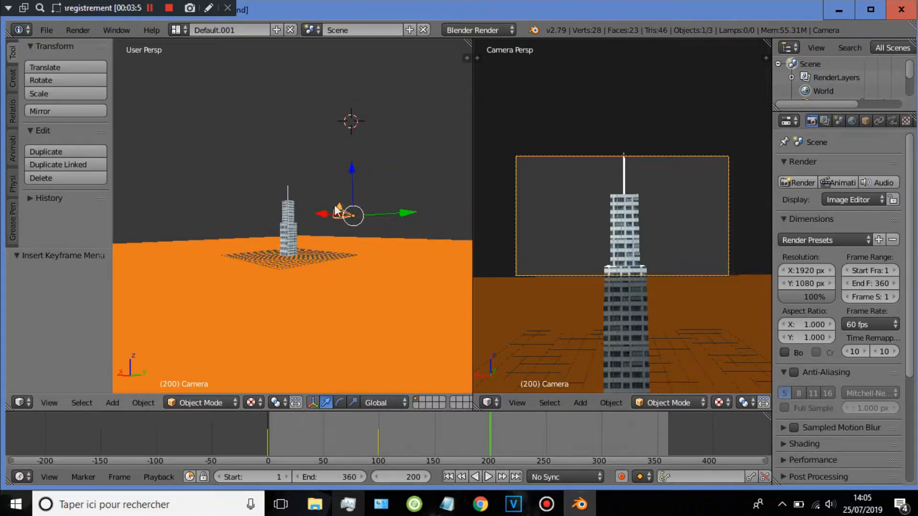
pyautogui.moveTo(388, 211); pyautogui.dragTo(468, 255)
# Rotate the camera about 14.4° around the global X axis and insert a LocRot keyframe at frame 200
pyautogui.press('r')
pyautogui.press('x')
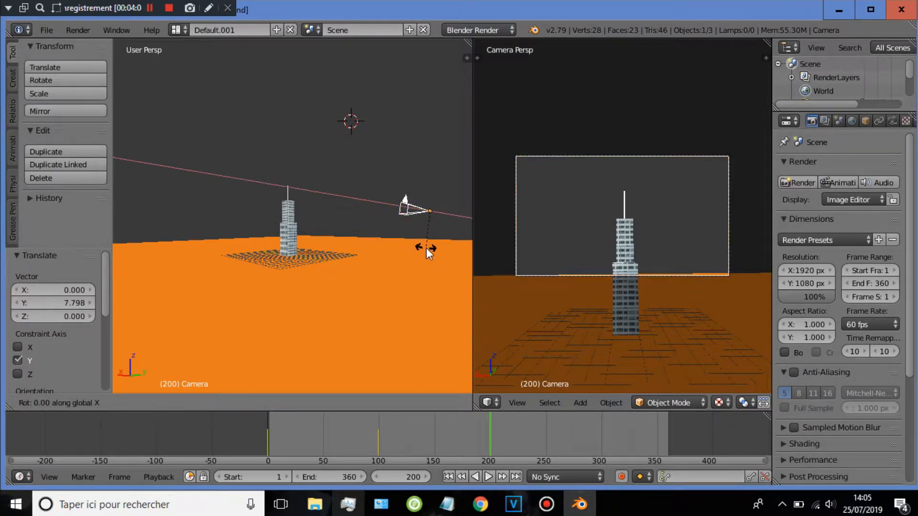
pyautogui.click(445, 319)
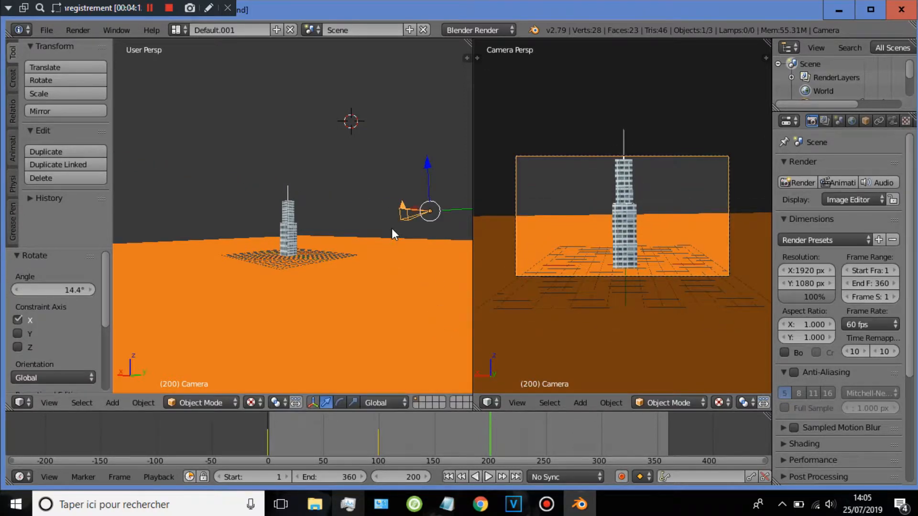
pyautogui.press('i')
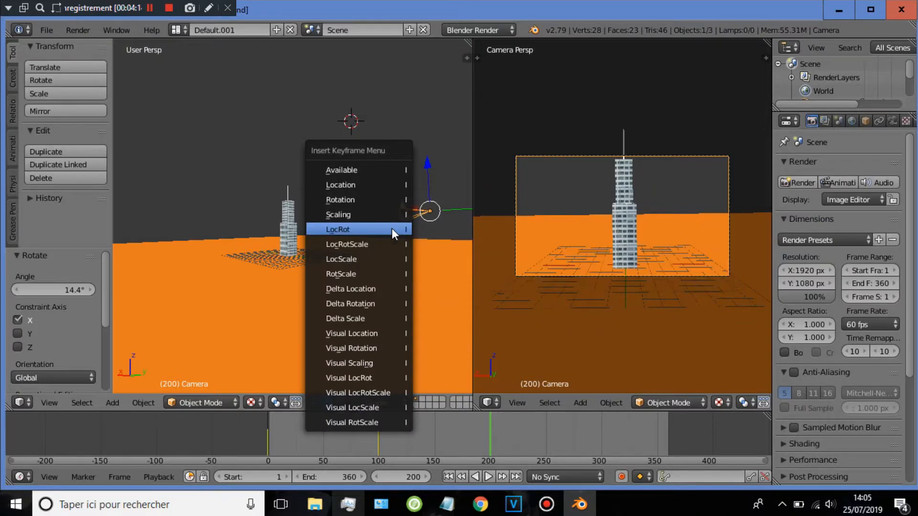
pyautogui.click(392, 228)
# Return to frame 0 and play the animation to check the camera movement through the keyframe at frame 200
pyautogui.moveTo(491, 447); pyautogui.dragTo(246, 436)
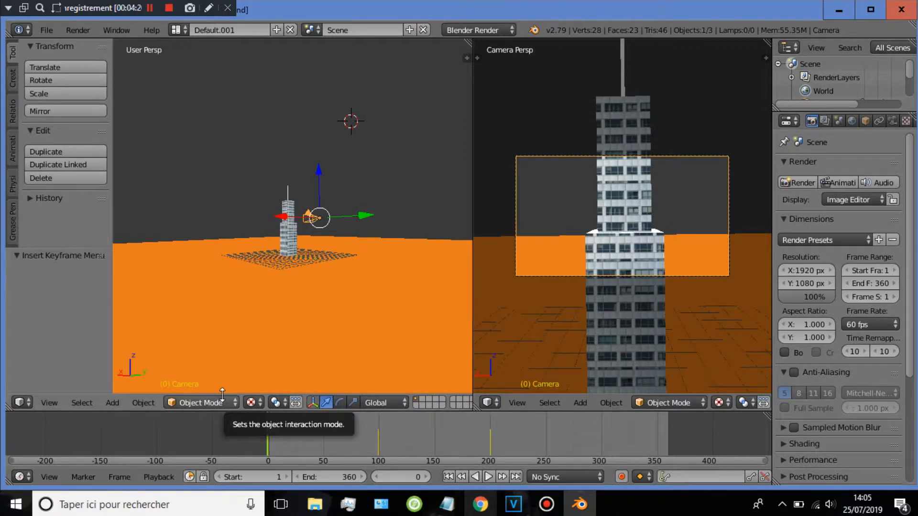
pyautogui.hotkey('alt', 'a')
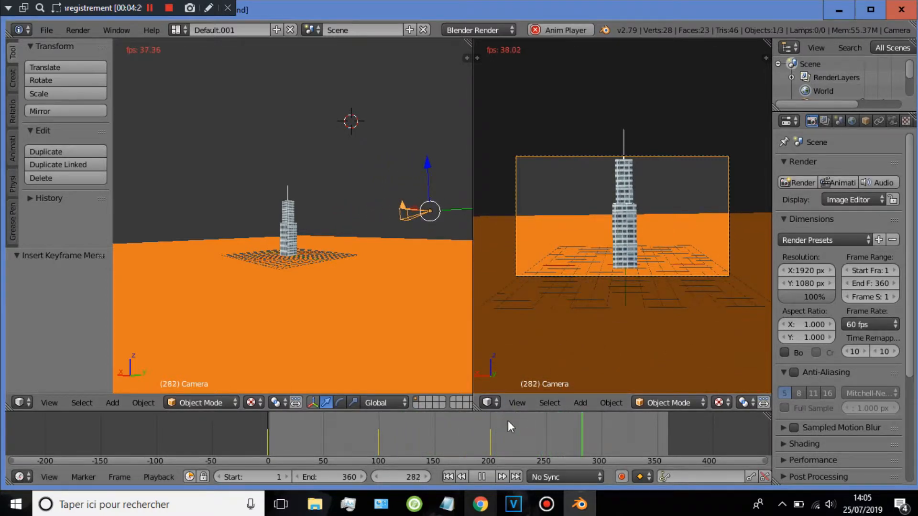
pyautogui.hotkey('alt', 'a')
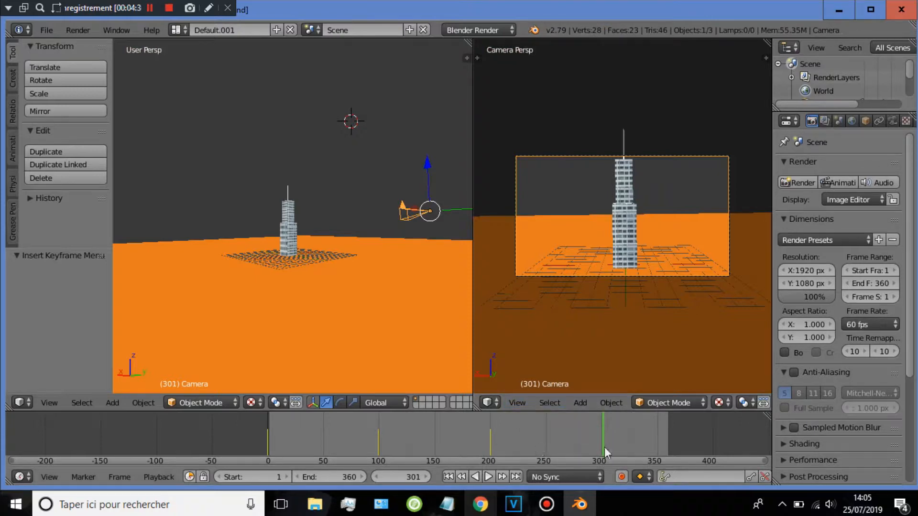
# At frame 301, move the camera about 11.58 units back along the Y axis and rotate it about -3.6° around global X
pyautogui.moveTo(349, 267); pyautogui.dragTo(407, 233, button='middle')
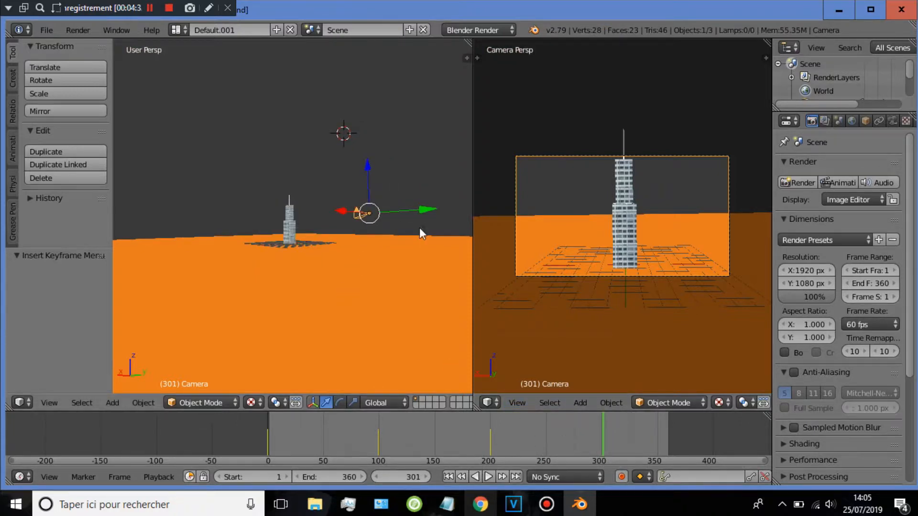
pyautogui.moveTo(422, 215); pyautogui.dragTo(164, 269)
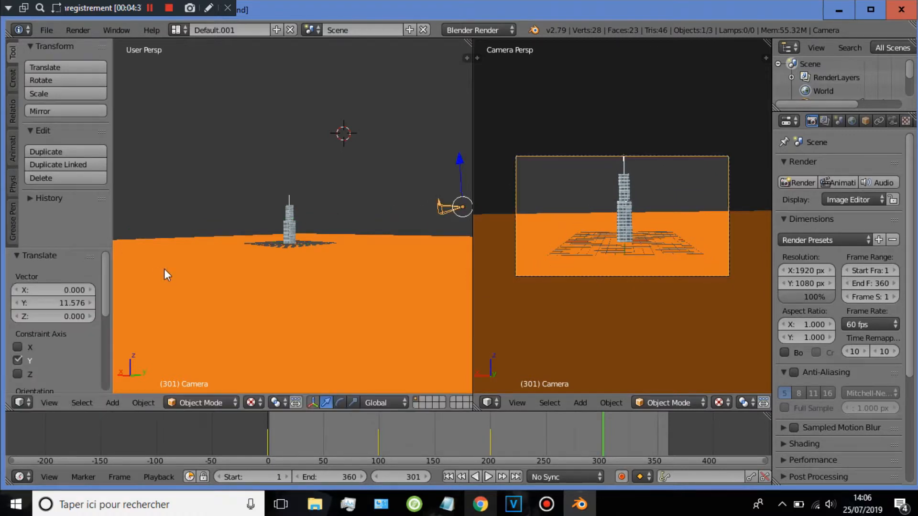
pyautogui.press('r')
pyautogui.press('x')
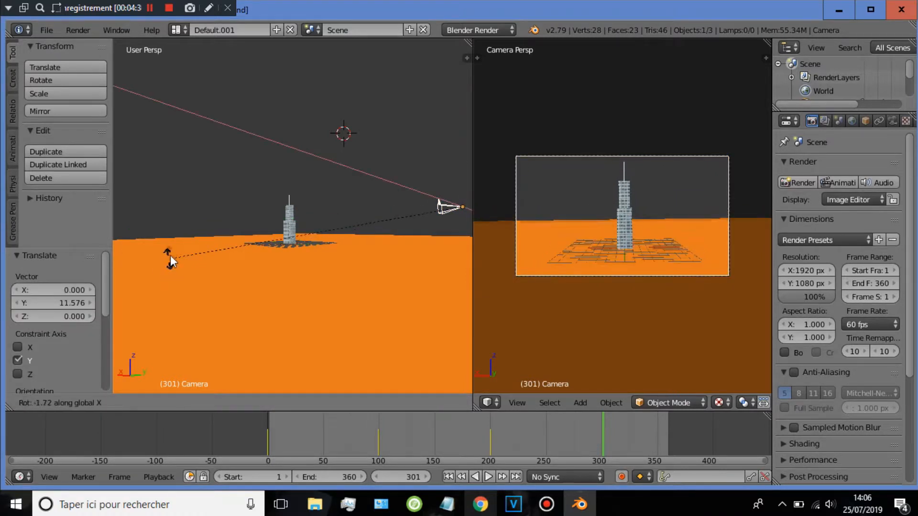
pyautogui.click(175, 247)
# Insert a LocRotScale keyframe for the camera at frame 301 and play the animation to check the movement
pyautogui.scroll(-3, 360, 273)
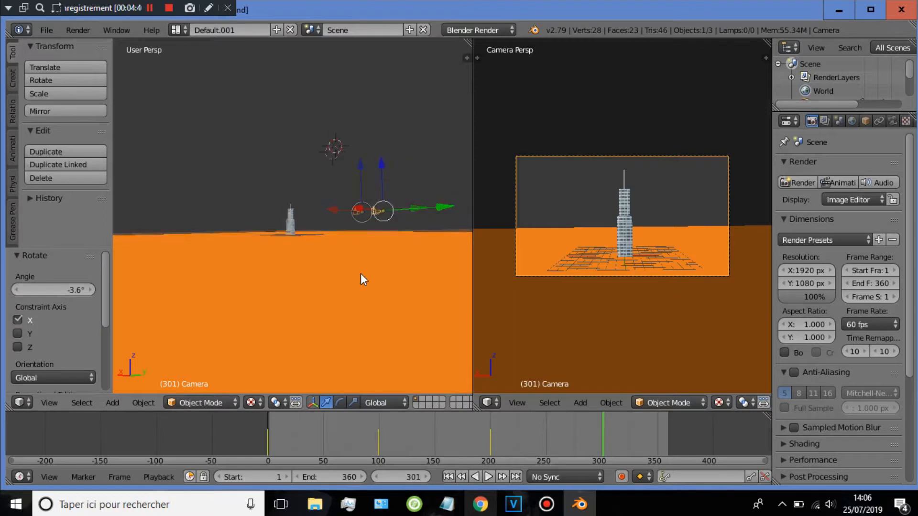
pyautogui.press('i')
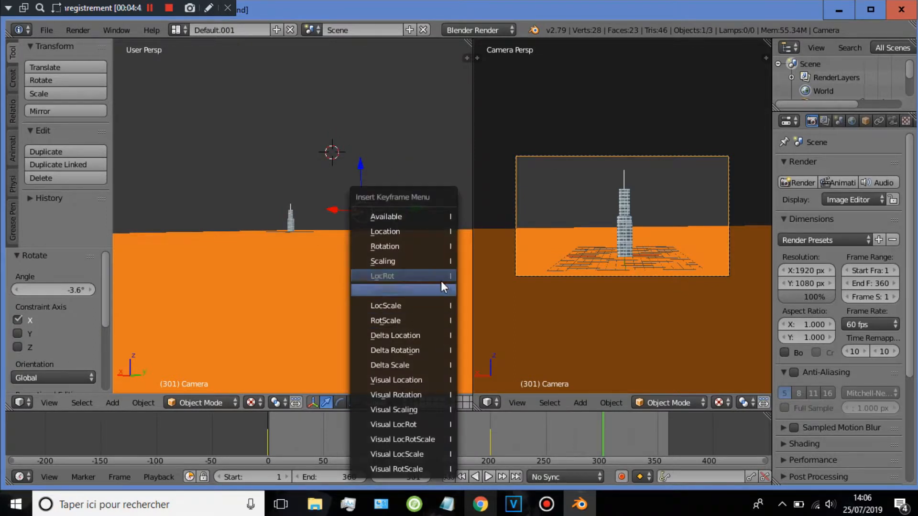
pyautogui.click(434, 295)
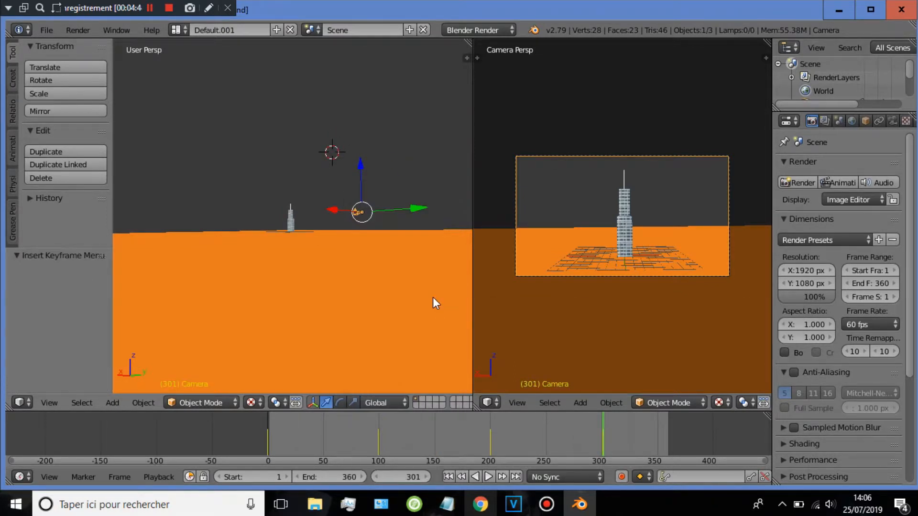
pyautogui.hotkey('alt', 'a')
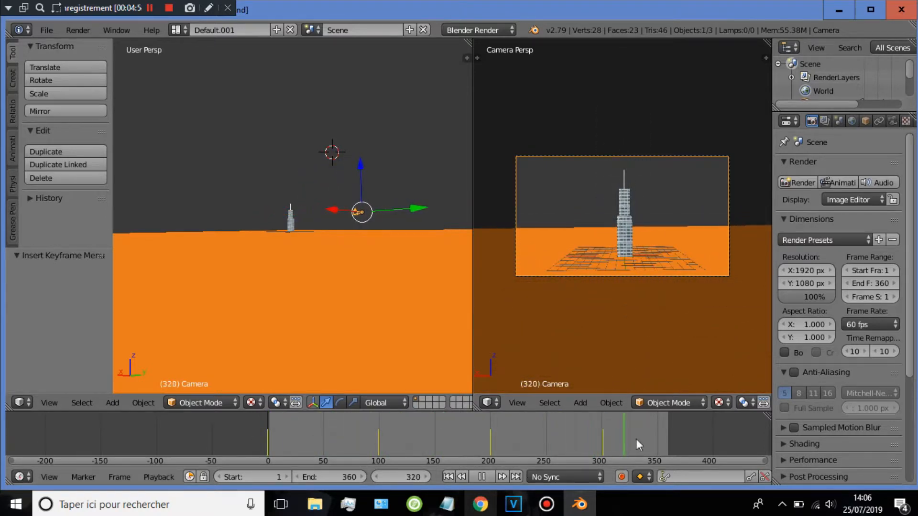
pyautogui.hotkey('alt', 'a')
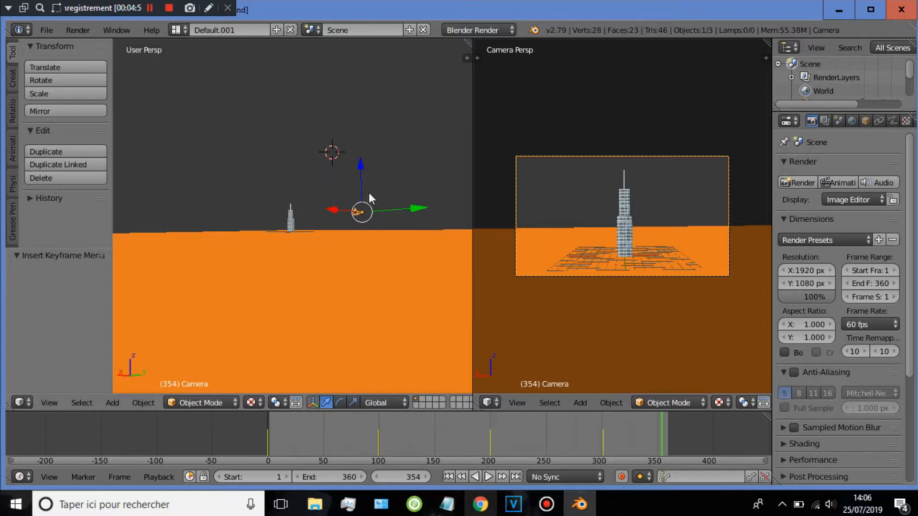
# At frame 354, move the camera about 15.48 units back along the Y axis and insert a keyframe
pyautogui.moveTo(403, 206); pyautogui.dragTo(466, 213)
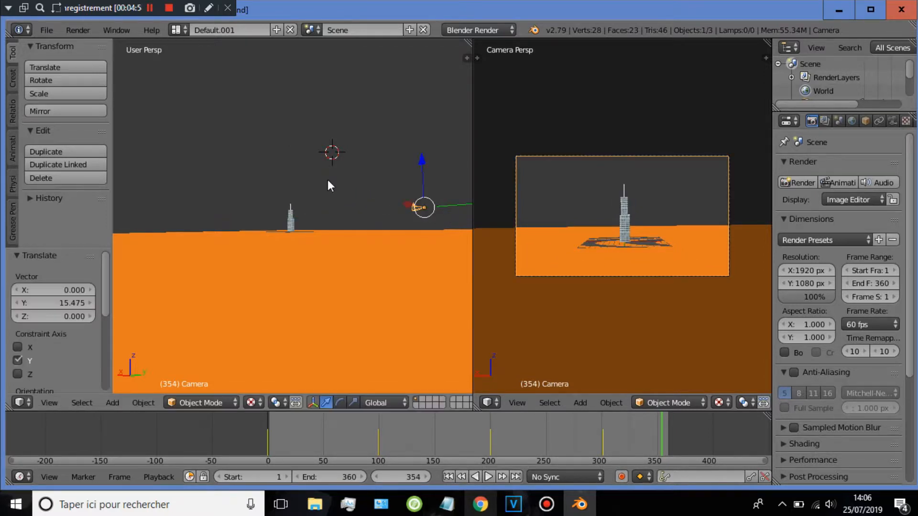
pyautogui.press('i')
pyautogui.click(328, 180)
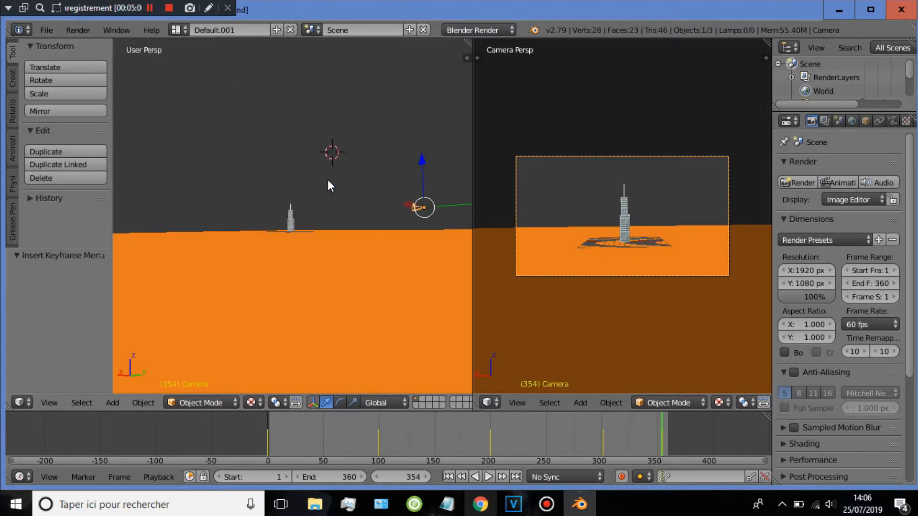
# Review the camera movement from frame 0 and stop on the second keyframe at frame 99
pyautogui.click(661, 440)
pyautogui.moveTo(661, 440); pyautogui.dragTo(267, 439)
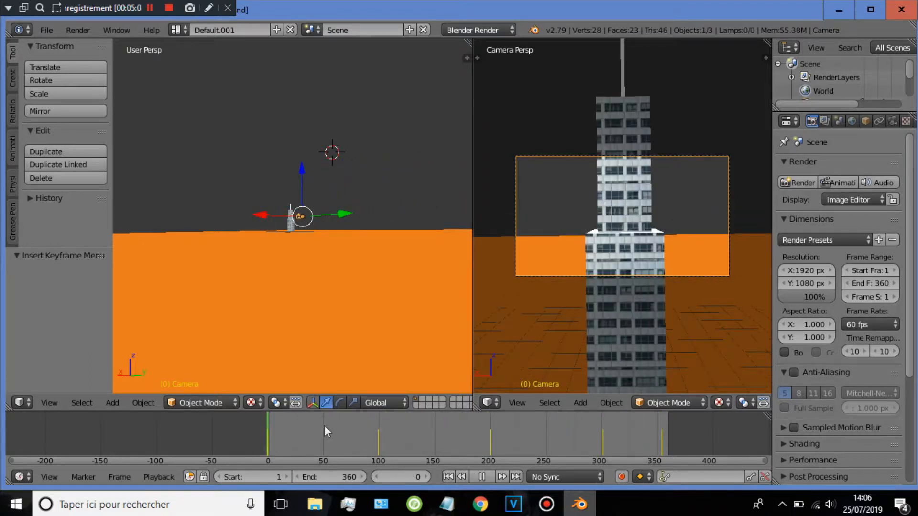
pyautogui.moveTo(325, 430); pyautogui.dragTo(257, 440)
pyautogui.click(379, 442)
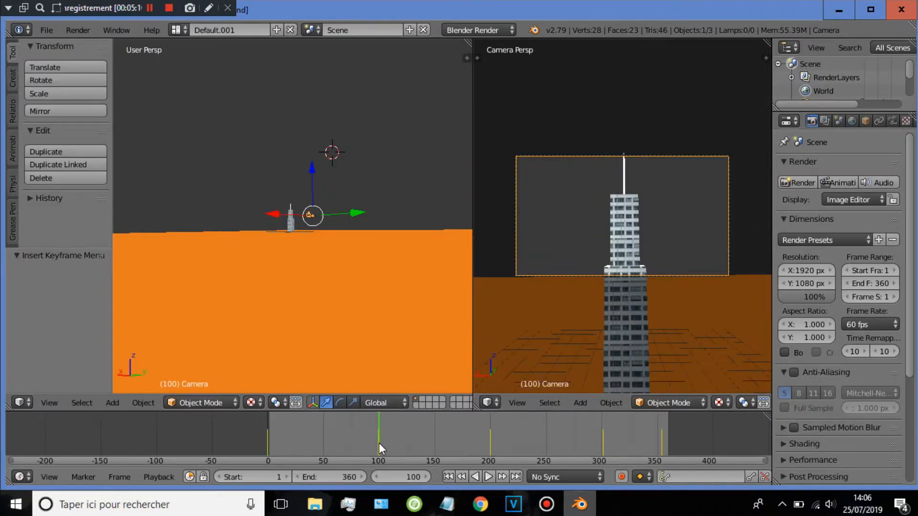
pyautogui.hotkey('shift', 'alt', 'a')
pyautogui.click(378, 440)
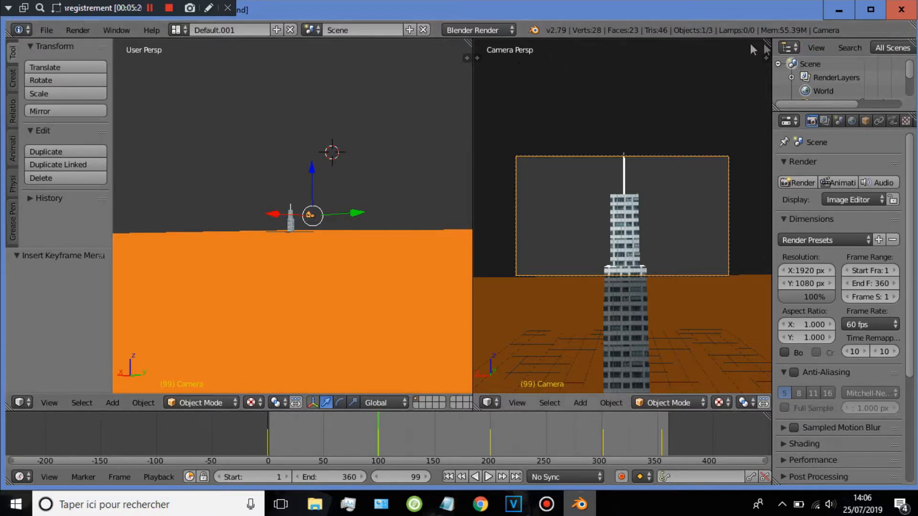
# Split the camera view into two areas and join them back into one
pyautogui.moveTo(762, 43); pyautogui.dragTo(582, 76)
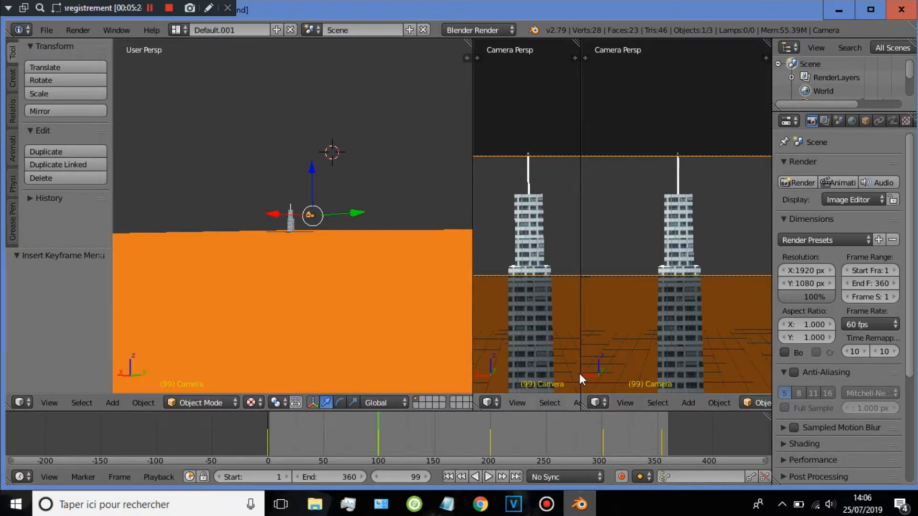
pyautogui.rightClick(580, 315)
pyautogui.click(565, 316)
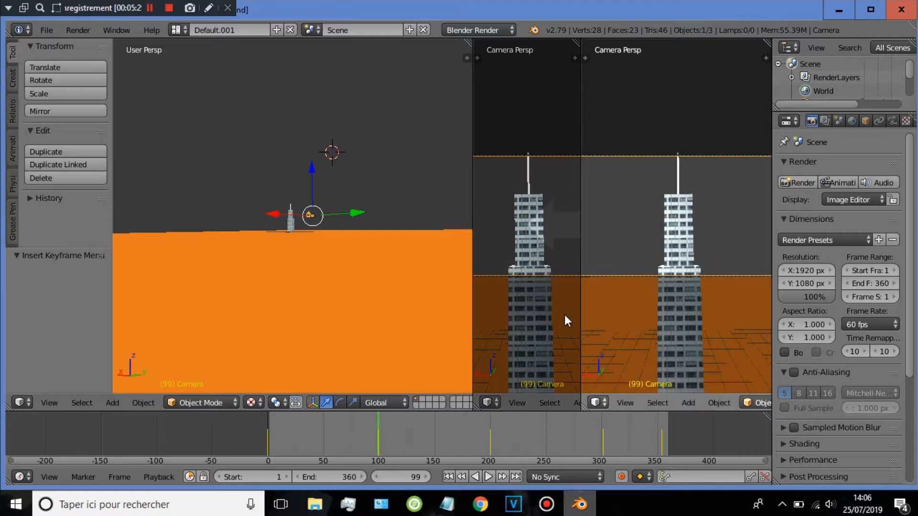
pyautogui.click(564, 319)
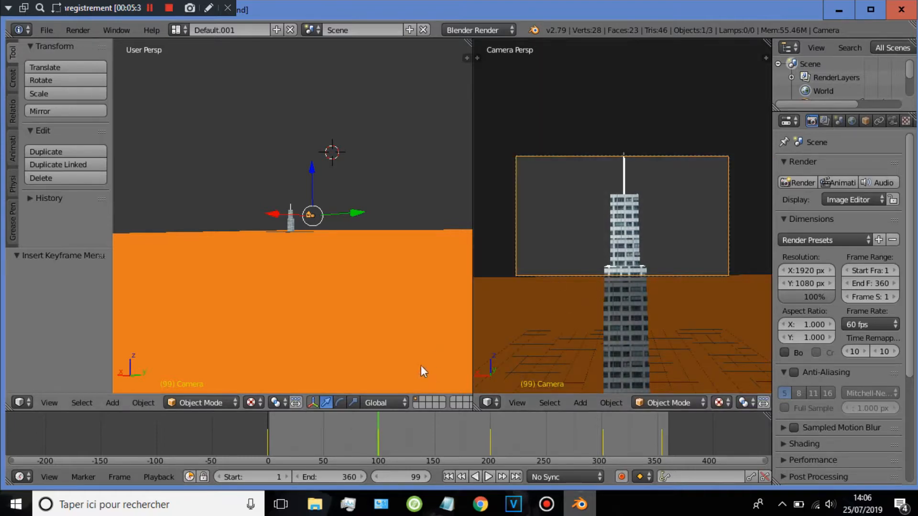
# Change the user perspective 3D view into a Dope Sheet editor
pyautogui.click(483, 401)
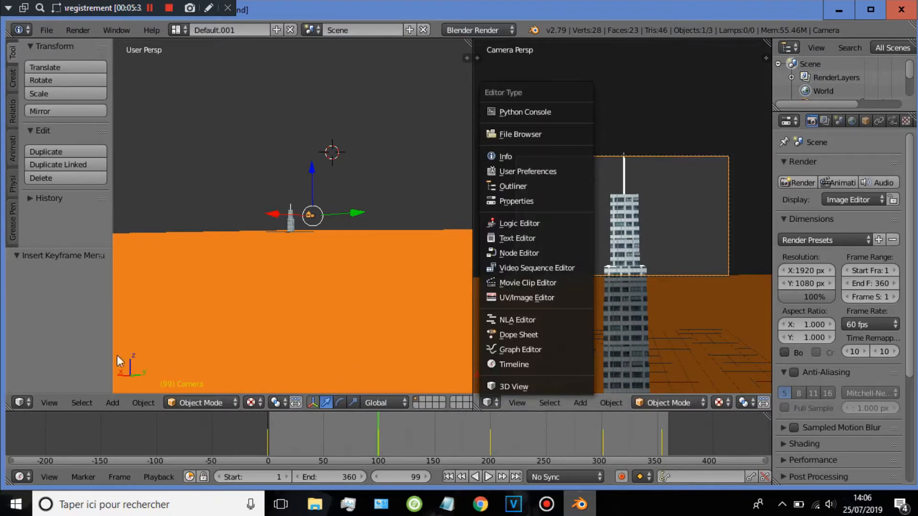
pyautogui.click(18, 403)
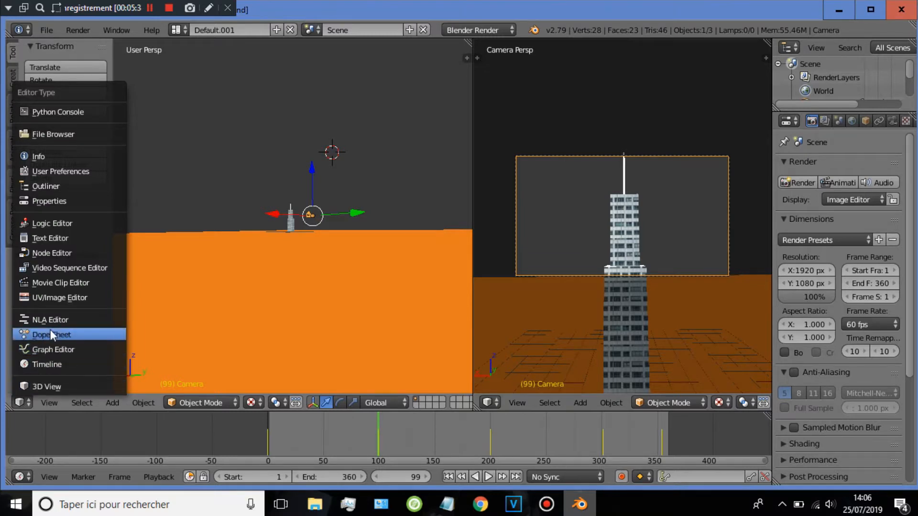
pyautogui.click(24, 389)
pyautogui.click(22, 405)
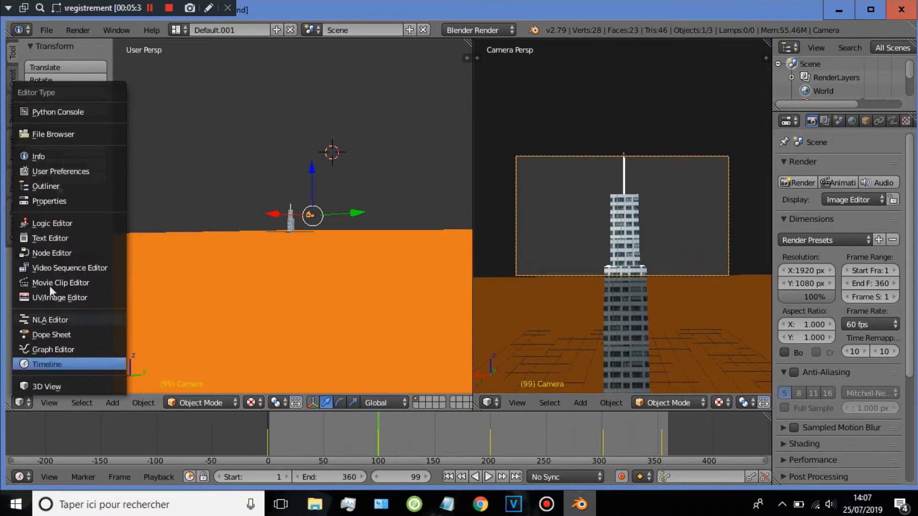
pyautogui.click(30, 334)
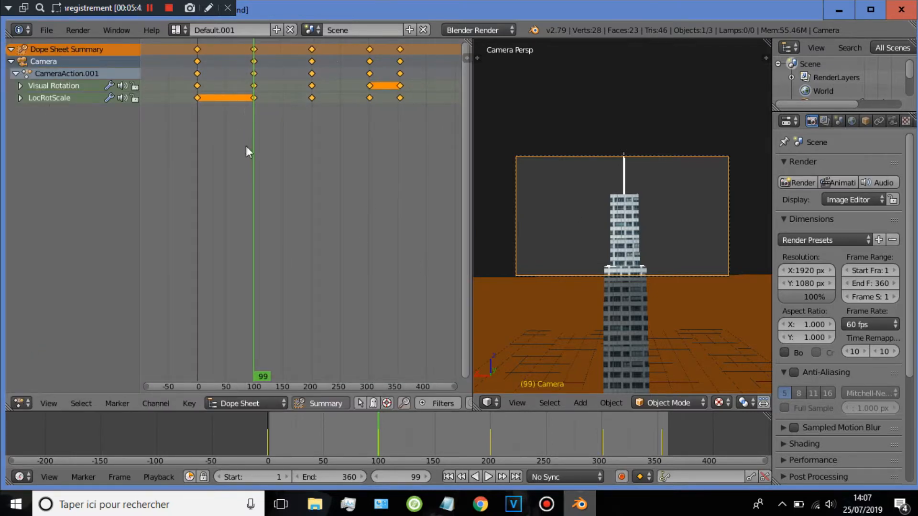
# Scrub through the camera's keyframes in the Dope Sheet and stop at frame 100
pyautogui.moveTo(249, 159)
pyautogui.mouseDown()
pyautogui.moveTo(203, 156)
pyautogui.moveTo(234, 156)
pyautogui.mouseUp()
pyautogui.hotkey('alt', 'a')
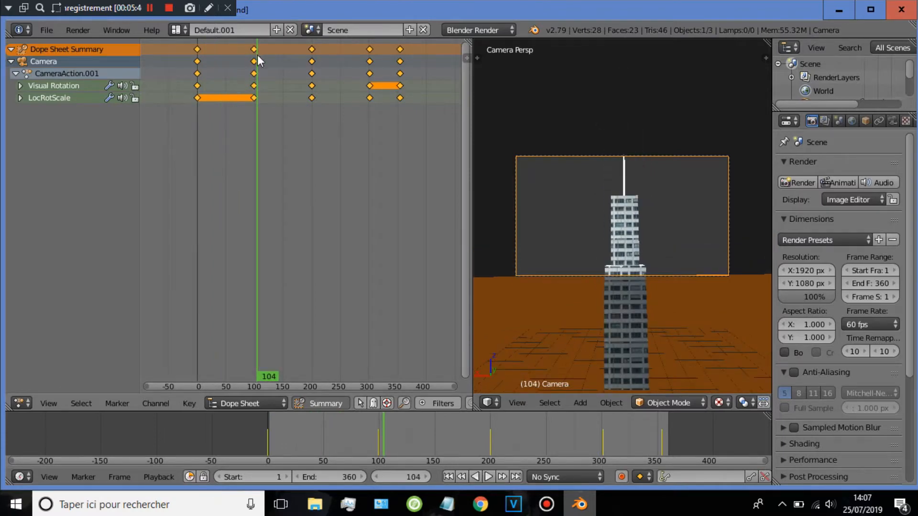
pyautogui.moveTo(292, 72); pyautogui.dragTo(254, 133)
# Select the camera's second column of keyframes, delete them, and undo the deletion
pyautogui.rightClick(254, 73)
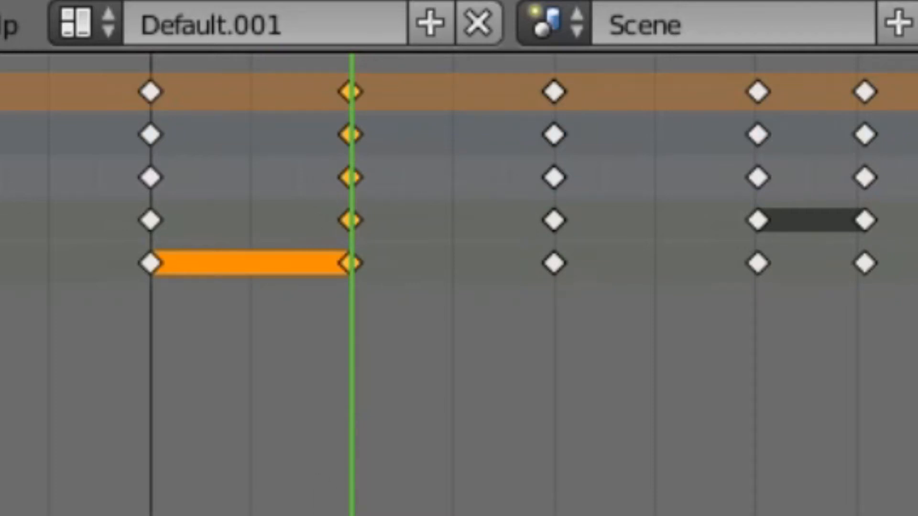
pyautogui.press('x')
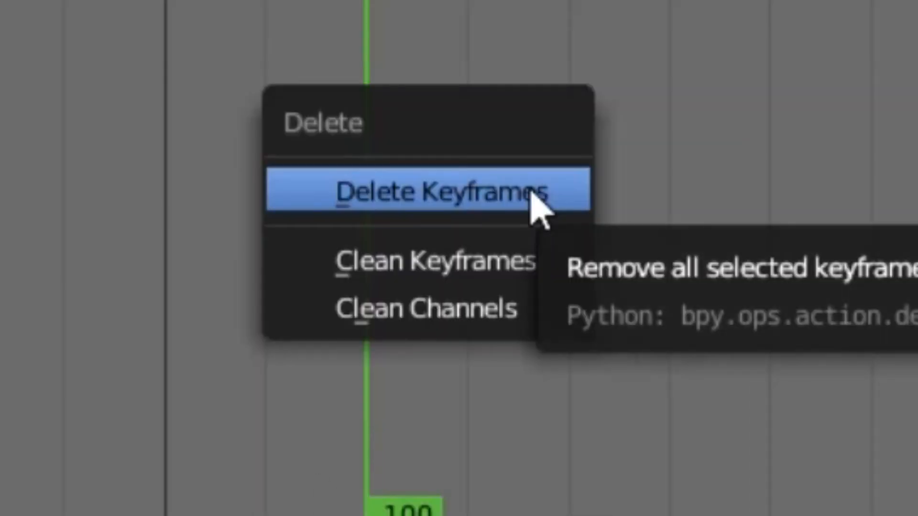
pyautogui.click(530, 190)
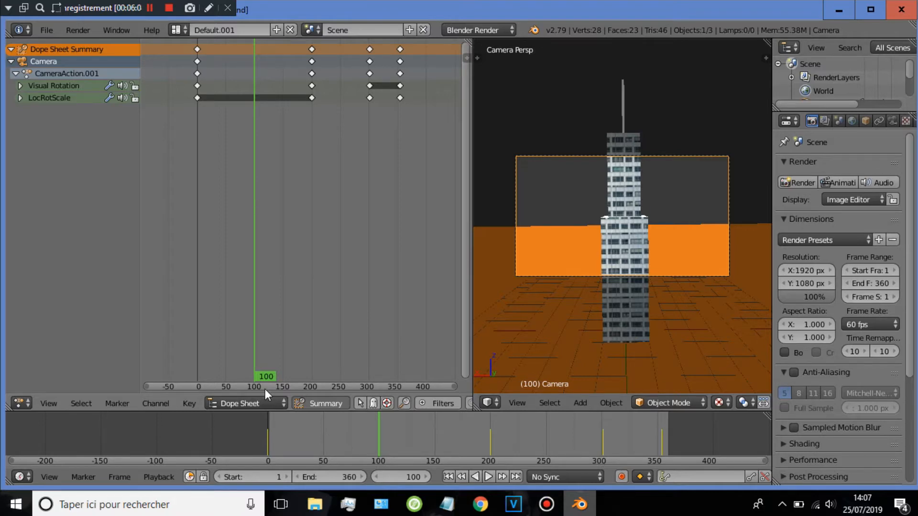
pyautogui.hotkey('ctrl', 'z')
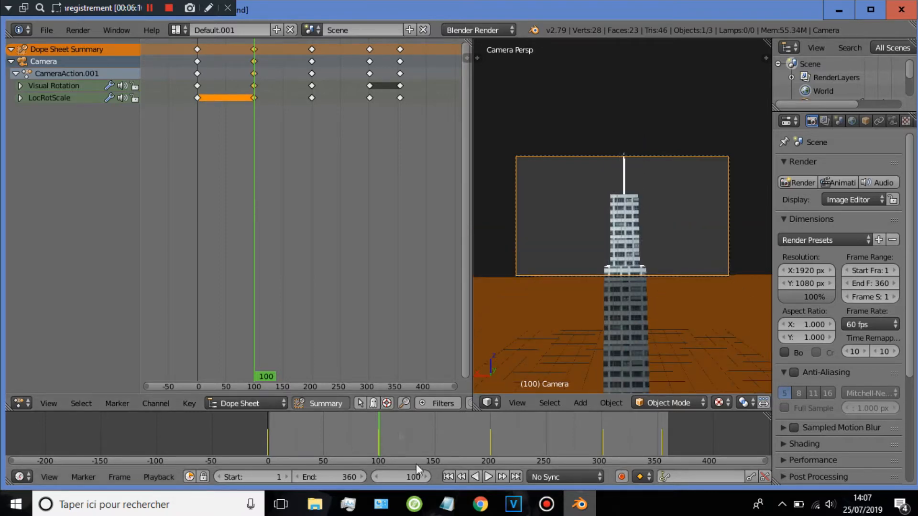
# Go to frame 70 and try shifting the camera's second column of keyframes 8 frames later
pyautogui.moveTo(248, 226); pyautogui.dragTo(239, 197)
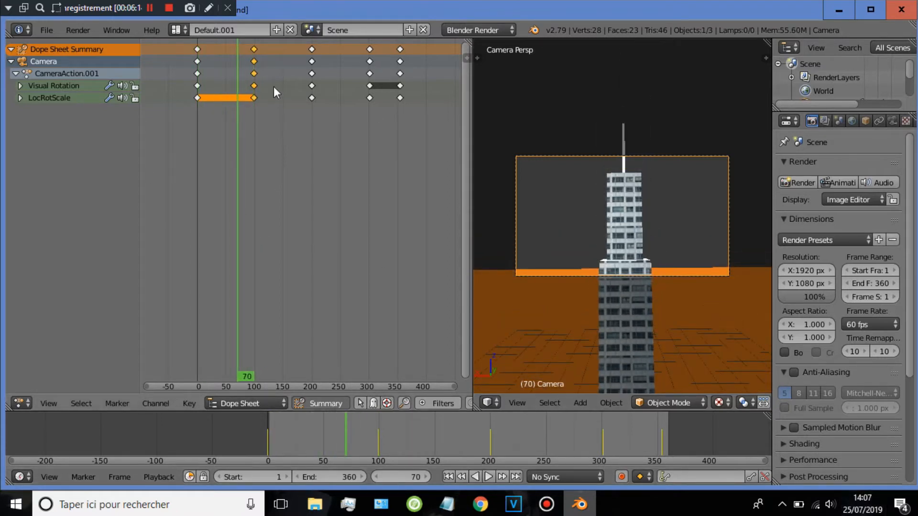
pyautogui.press('g')
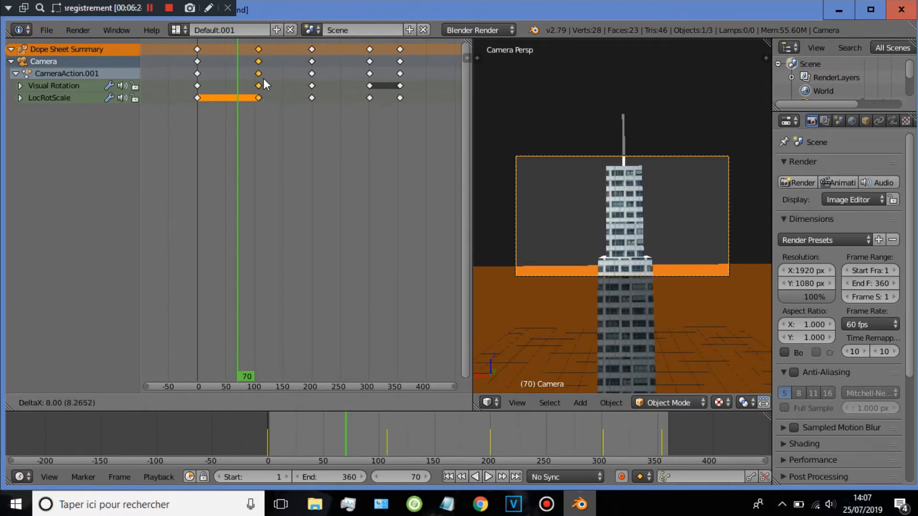
pyautogui.click(264, 79)
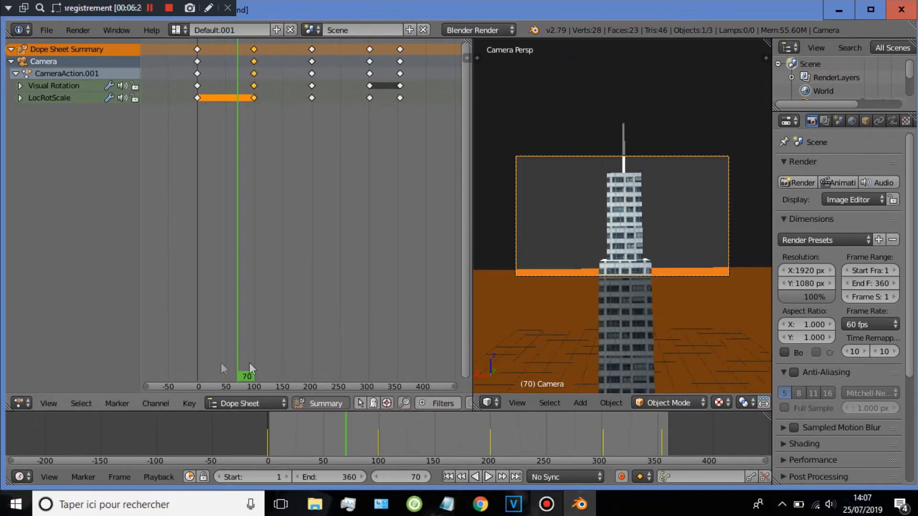